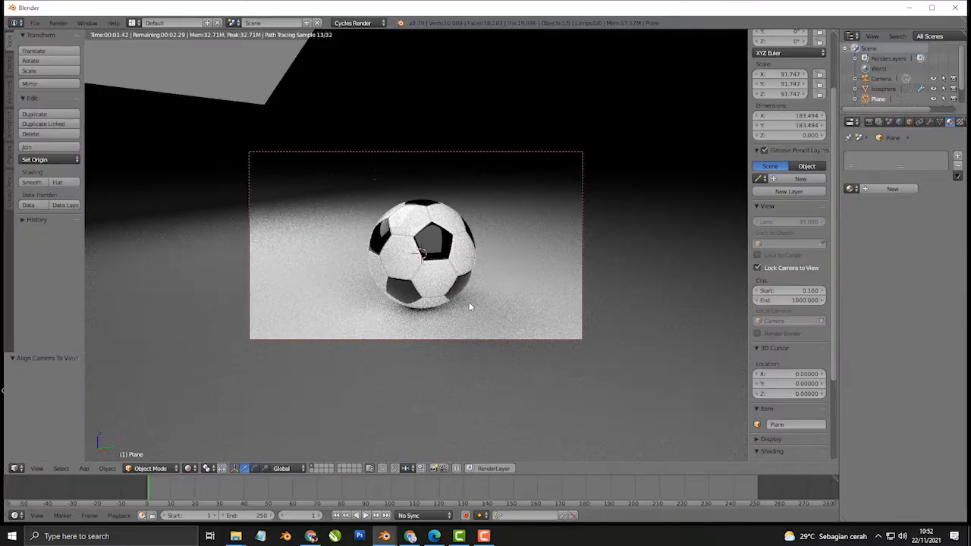
{"action": "key", "text": "KP_0"}
{"action": "middle_click_drag", "start_coordinate": [464, 302], "coordinate": [493, 301]}
{"action": "key", "text": "shift+z"}
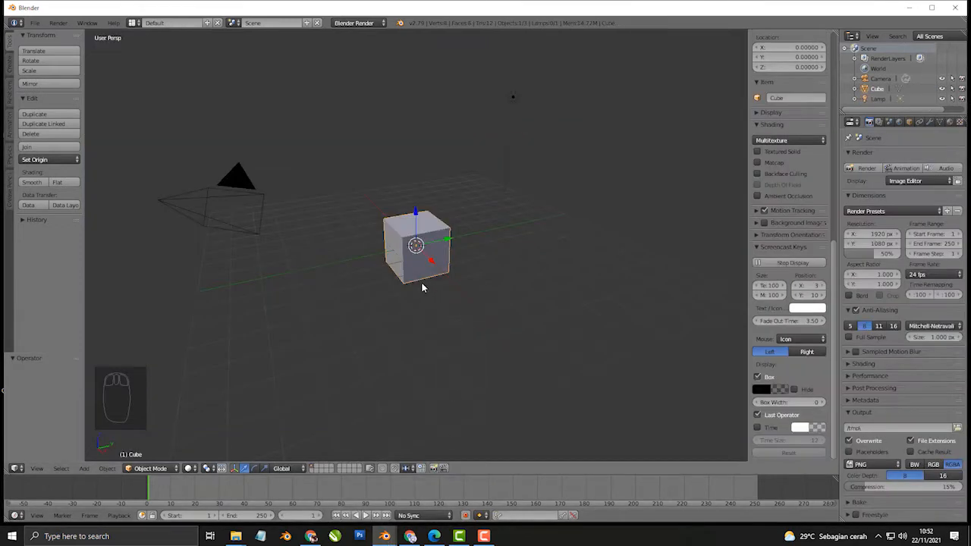
Step: Delete the default cube from the scene
{"action": "scroll", "coordinate": [423, 284], "scroll_direction": "up", "scroll_amount": 3}
{"action": "middle_click_drag", "start_coordinate": [422, 283], "coordinate": [443, 271]}
{"action": "key", "text": "x"}
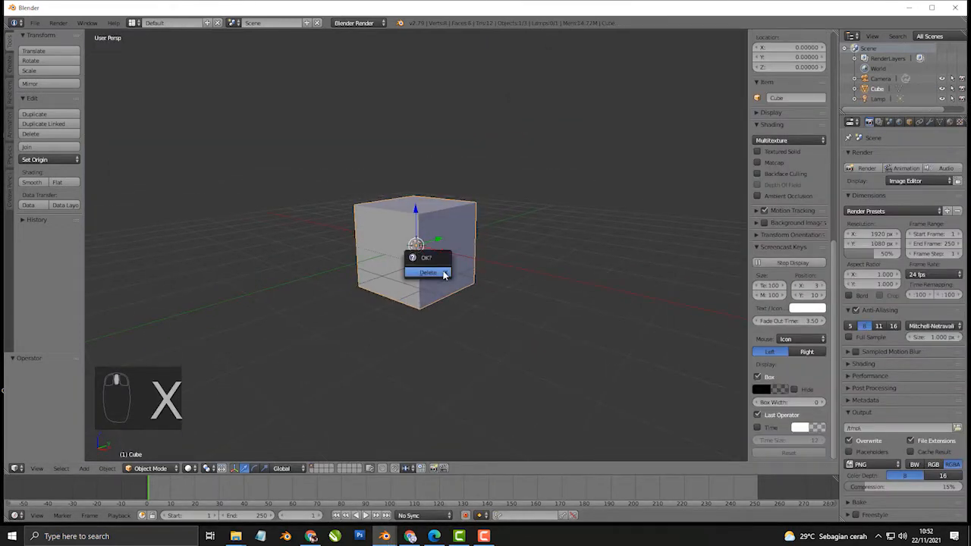
{"action": "left_click", "coordinate": [429, 273]}
Step: Add an ico sphere mesh at the scene's center and set its subdivisions to 1
{"action": "key", "text": "shift+a"}
{"action": "mouse_move", "coordinate": [444, 274]}
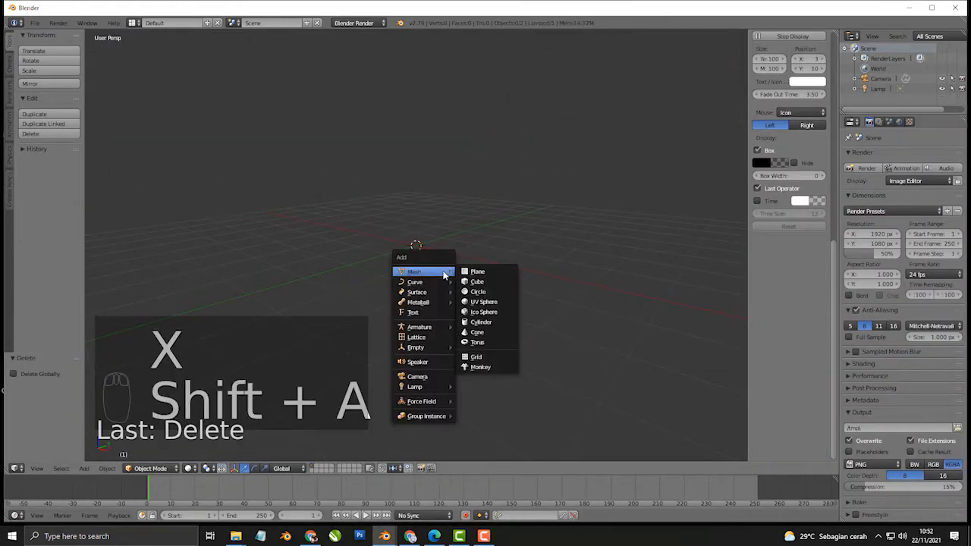
{"action": "left_click", "coordinate": [469, 313]}
{"action": "scroll", "coordinate": [444, 290], "scroll_direction": "up", "scroll_amount": 4}
{"action": "left_click", "coordinate": [13, 384]}
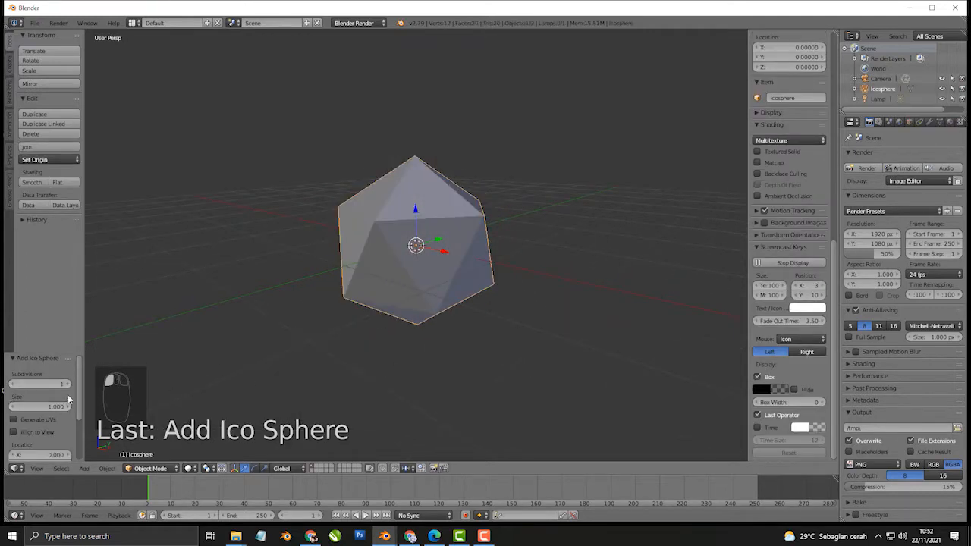
Step: In Edit Mode, bevel all of the ico sphere's corners with the vertex-only option and an amount of 0.36
{"action": "key", "text": "Tab"}
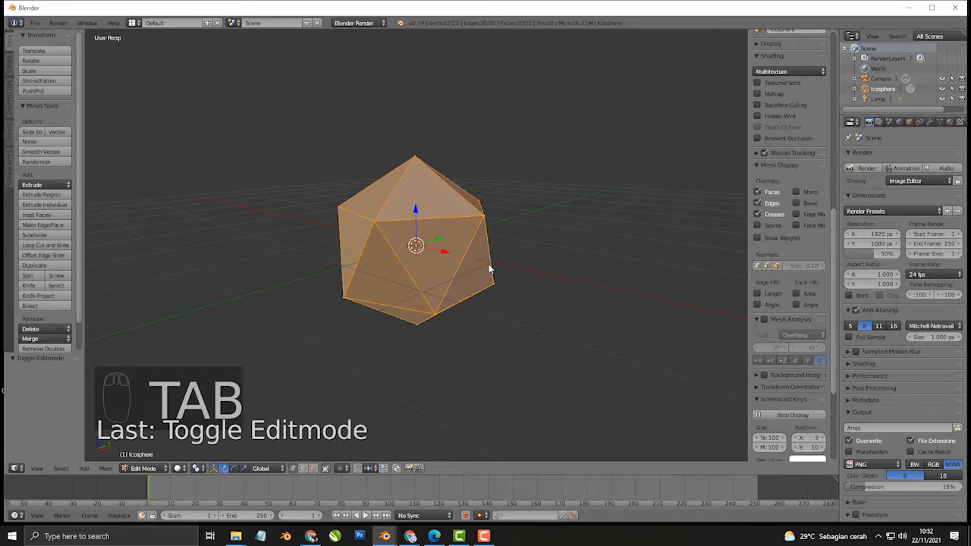
{"action": "key", "text": "ctrl+b"}
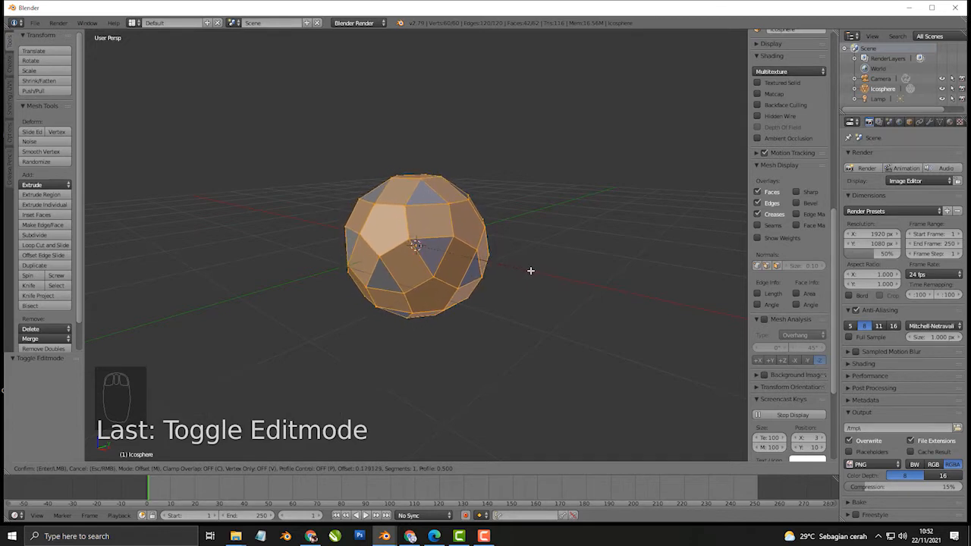
{"action": "key", "text": "v"}
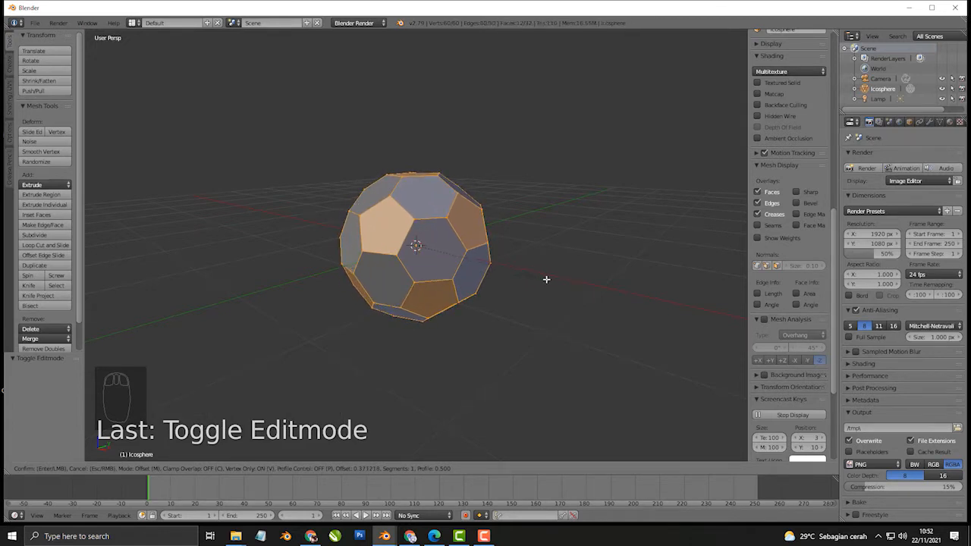
{"action": "left_click", "coordinate": [548, 281]}
{"action": "left_click", "coordinate": [49, 406]}
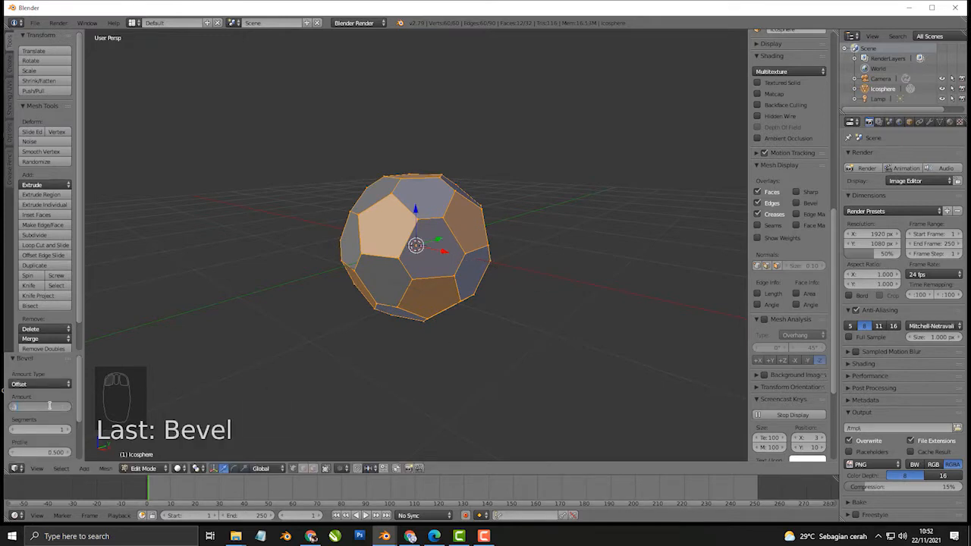
{"action": "type", "text": ".36"}
{"action": "key", "text": "Return"}
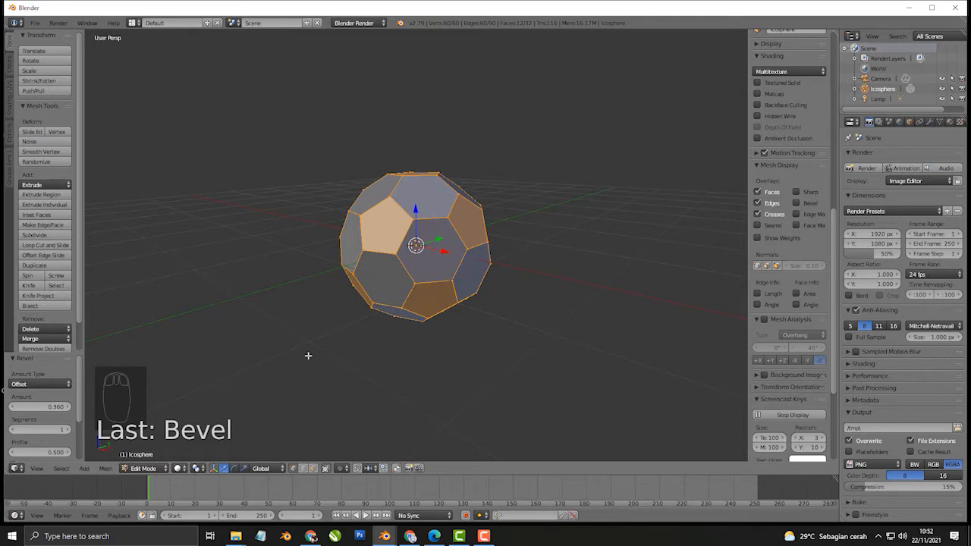
Step: Switch to face selection and create a first material for the ball, keeping its default light diffuse color
{"action": "scroll", "coordinate": [342, 282], "scroll_direction": "up", "scroll_amount": 5}
{"action": "scroll", "coordinate": [440, 288], "scroll_direction": "down", "scroll_amount": 4}
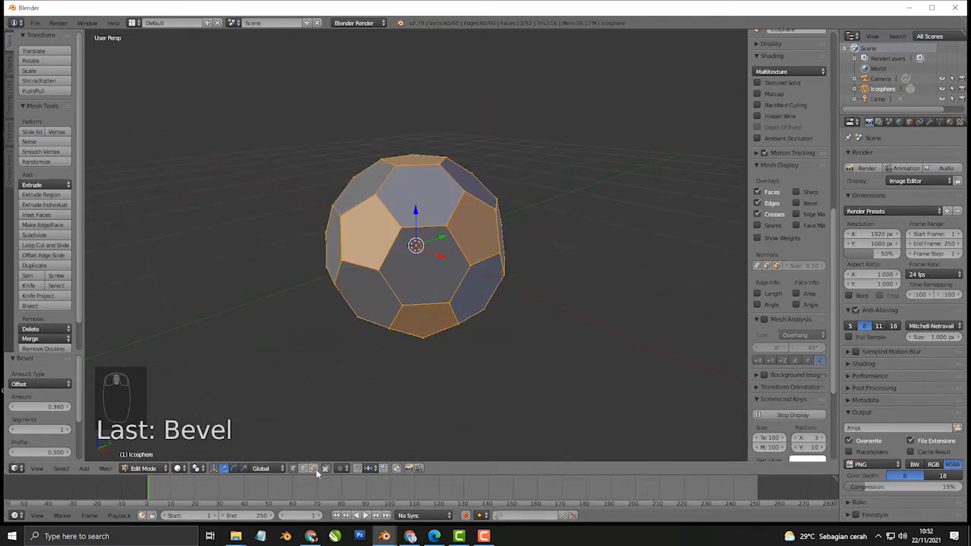
{"action": "middle_click_drag", "start_coordinate": [433, 341], "coordinate": [429, 304]}
{"action": "scroll", "coordinate": [429, 303], "scroll_direction": "up", "scroll_amount": 3}
{"action": "middle_click_drag", "start_coordinate": [433, 249], "coordinate": [425, 273], "text": "shift"}
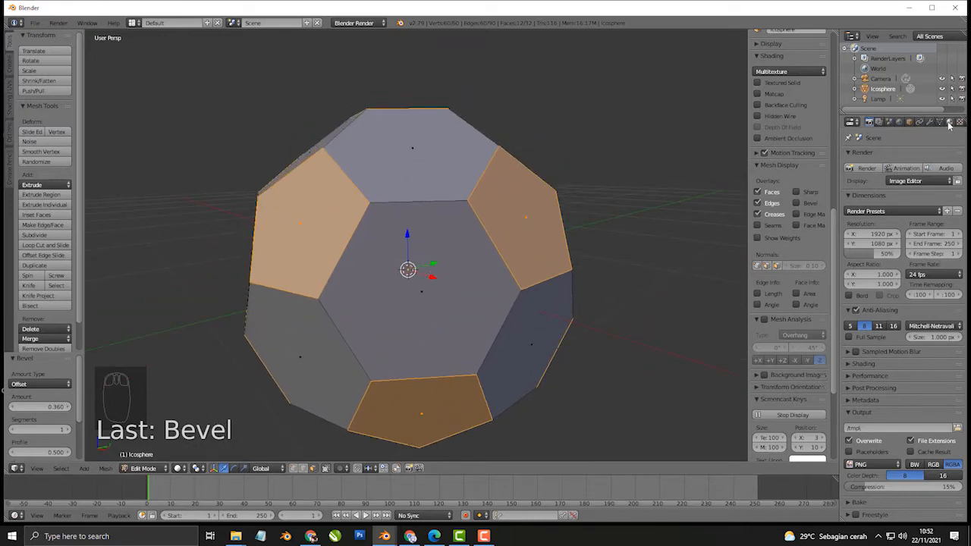
{"action": "left_click", "coordinate": [948, 123]}
{"action": "left_click", "coordinate": [892, 202]}
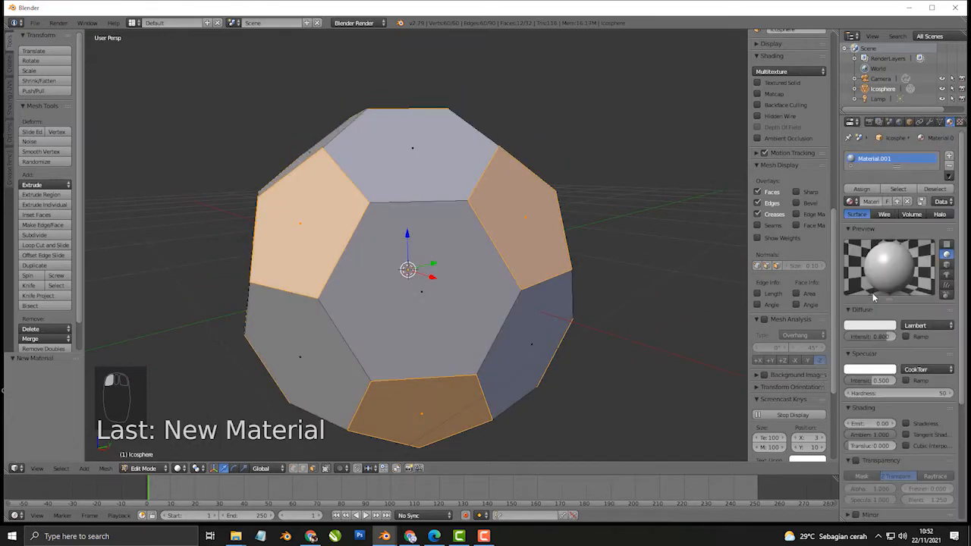
{"action": "left_click", "coordinate": [881, 327]}
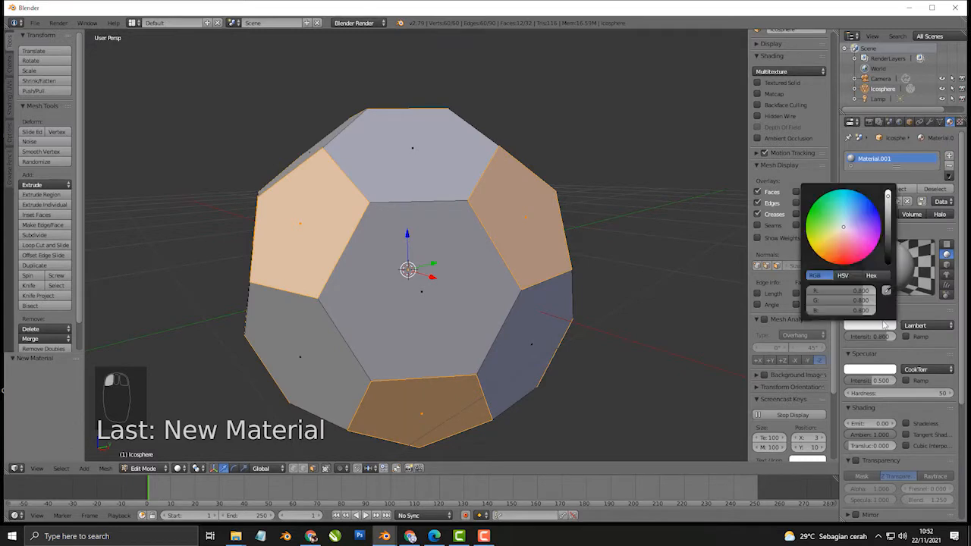
Step: Add a second material slot with a new material and set its diffuse color to black
{"action": "left_click", "coordinate": [949, 157]}
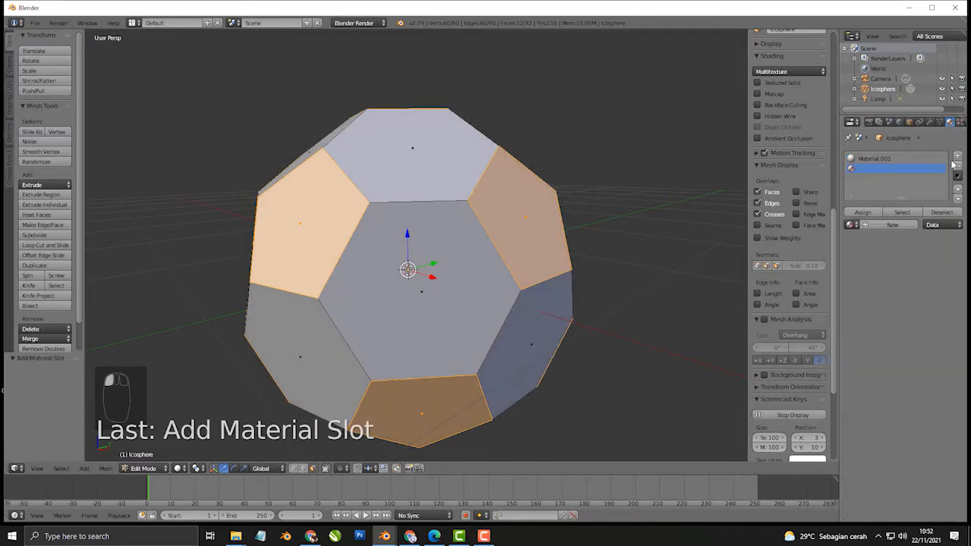
{"action": "left_click", "coordinate": [901, 225]}
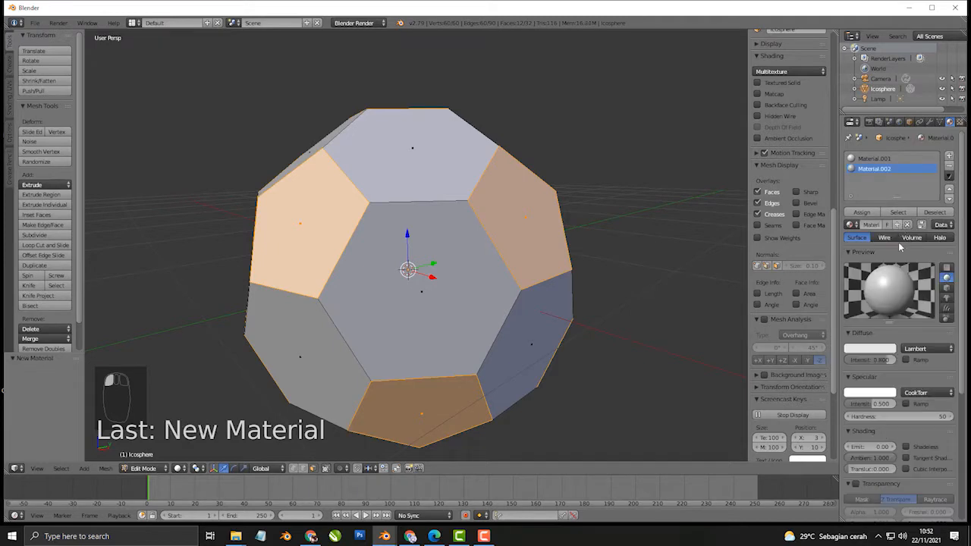
{"action": "left_click", "coordinate": [881, 354]}
{"action": "left_click_drag", "start_coordinate": [895, 238], "coordinate": [893, 292]}
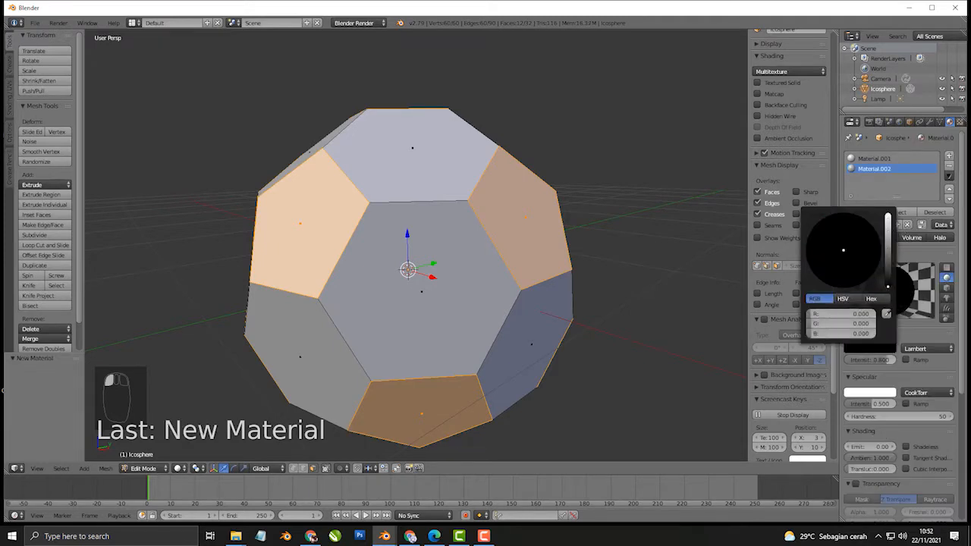
Step: Assign the black material to the selected pentagon faces
{"action": "left_click", "coordinate": [861, 212]}
{"action": "scroll", "coordinate": [618, 269], "scroll_direction": "down", "scroll_amount": 3}
{"action": "middle_click_drag", "start_coordinate": [549, 266], "coordinate": [506, 267]}
{"action": "key", "text": "Tab"}
{"action": "key", "text": "Tab"}
{"action": "scroll", "coordinate": [477, 269], "scroll_direction": "up", "scroll_amount": 3}
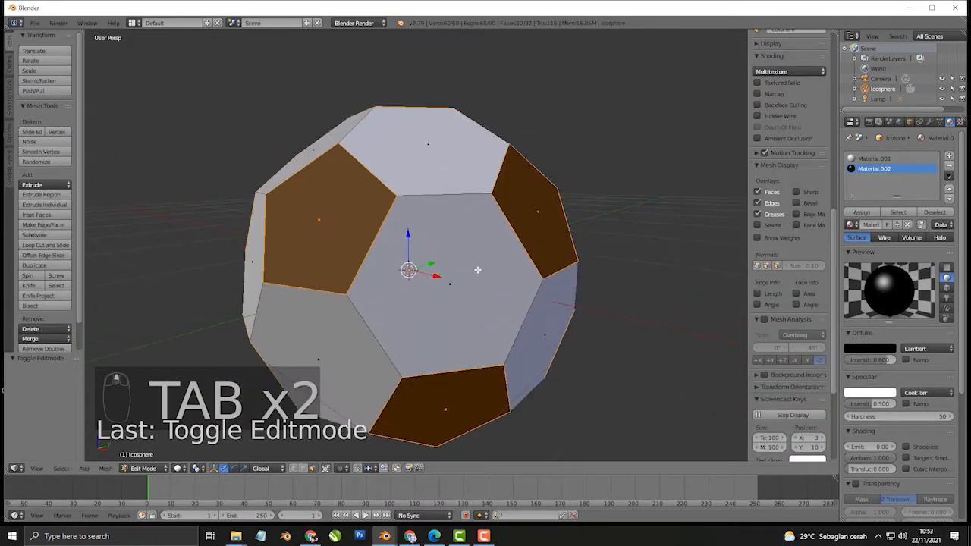
Step: Select all faces of the ball and extrude them as individual faces with zero offset
{"action": "key", "text": "a"}
{"action": "key", "text": "a"}
{"action": "key", "text": "a"}
{"action": "key", "text": "a"}
{"action": "key", "text": "a"}
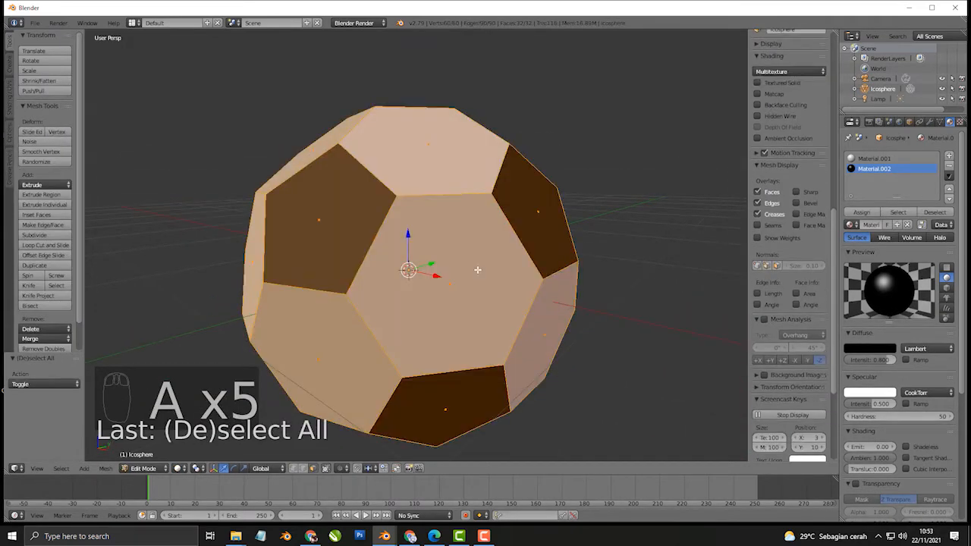
{"action": "key", "text": "alt+e"}
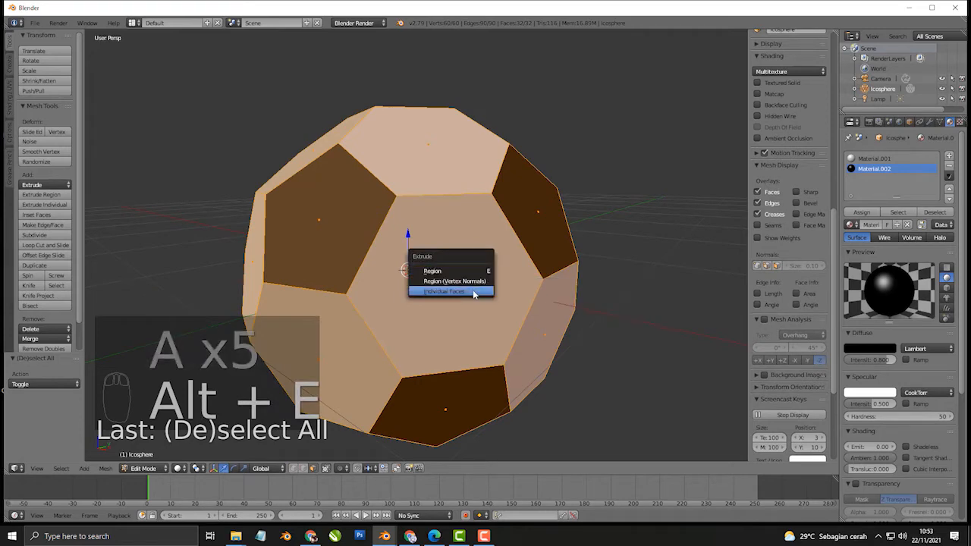
{"action": "left_click", "coordinate": [474, 291]}
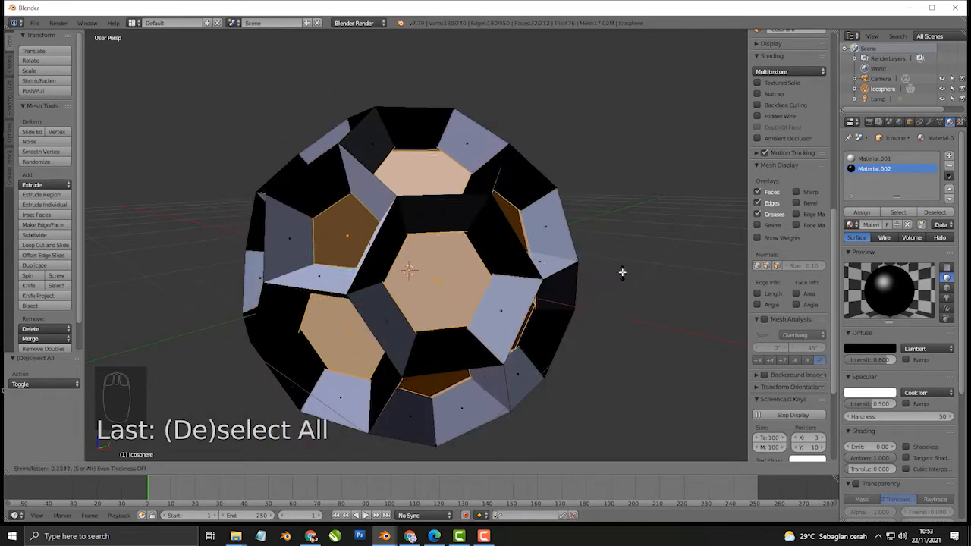
{"action": "right_click", "coordinate": [622, 319]}
{"action": "middle_click_drag", "start_coordinate": [577, 305], "coordinate": [503, 297]}
{"action": "scroll", "coordinate": [569, 300], "scroll_direction": "down", "scroll_amount": 2}
{"action": "scroll", "coordinate": [535, 297], "scroll_direction": "up", "scroll_amount": 1}
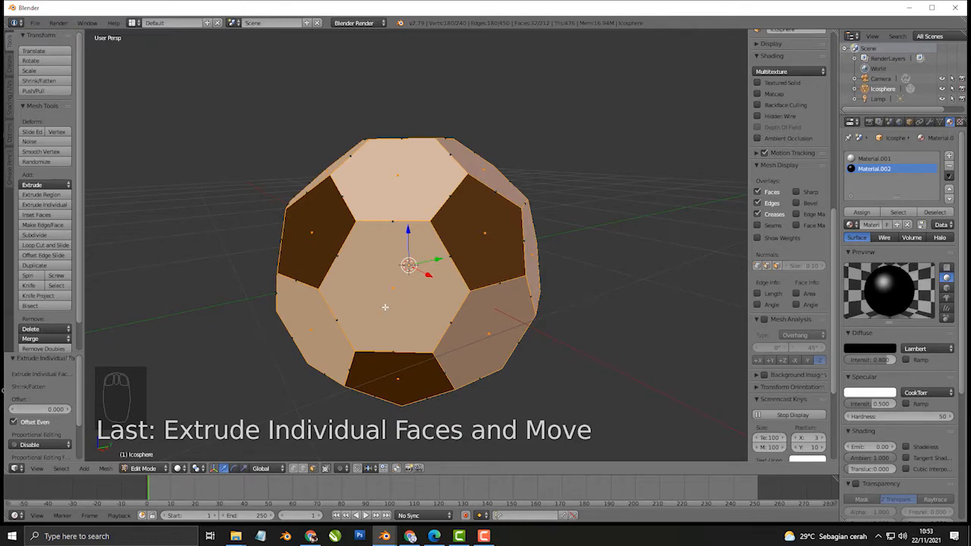
Step: Poke all selected faces into triangles and subdivide them with 9 cuts
{"action": "key", "text": "alt+p"}
{"action": "middle_click_drag", "start_coordinate": [432, 301], "coordinate": [411, 292]}
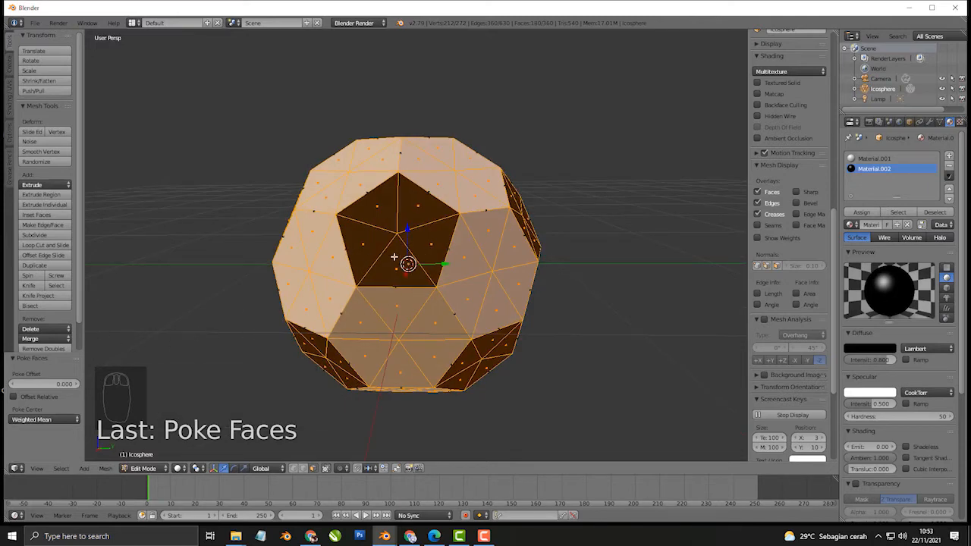
{"action": "key", "text": "w"}
{"action": "left_click", "coordinate": [384, 116]}
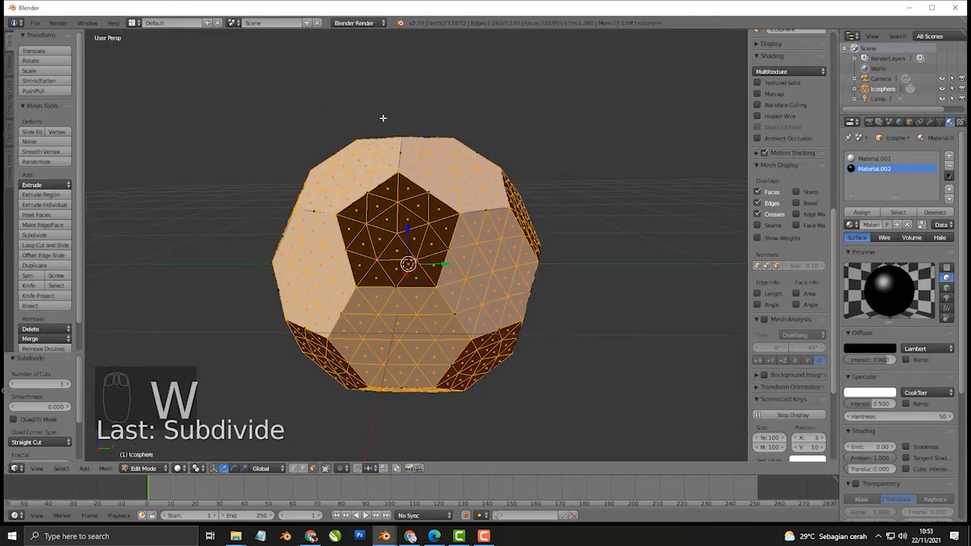
{"action": "left_click_drag", "start_coordinate": [71, 384], "coordinate": [135, 384]}
{"action": "middle_click_drag", "start_coordinate": [310, 310], "coordinate": [415, 307]}
{"action": "scroll", "coordinate": [390, 305], "scroll_direction": "up", "scroll_amount": 2}
{"action": "scroll", "coordinate": [388, 303], "scroll_direction": "down", "scroll_amount": 3}
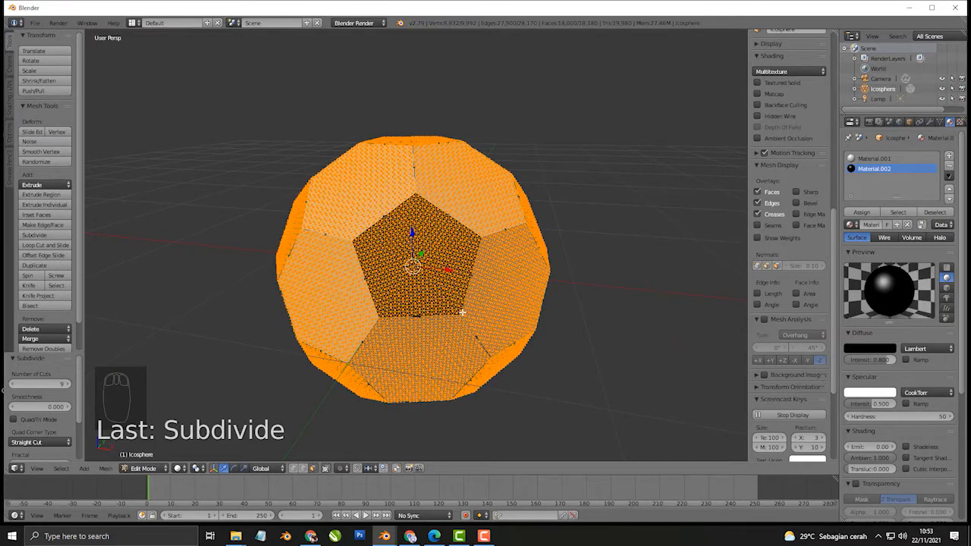
Step: Shrink the selection by one face step and scale the remaining panel faces up to about 1.084 on all axes
{"action": "key", "text": "ctrl+KP_Subtract"}
{"action": "middle_click_drag", "start_coordinate": [456, 312], "coordinate": [459, 282]}
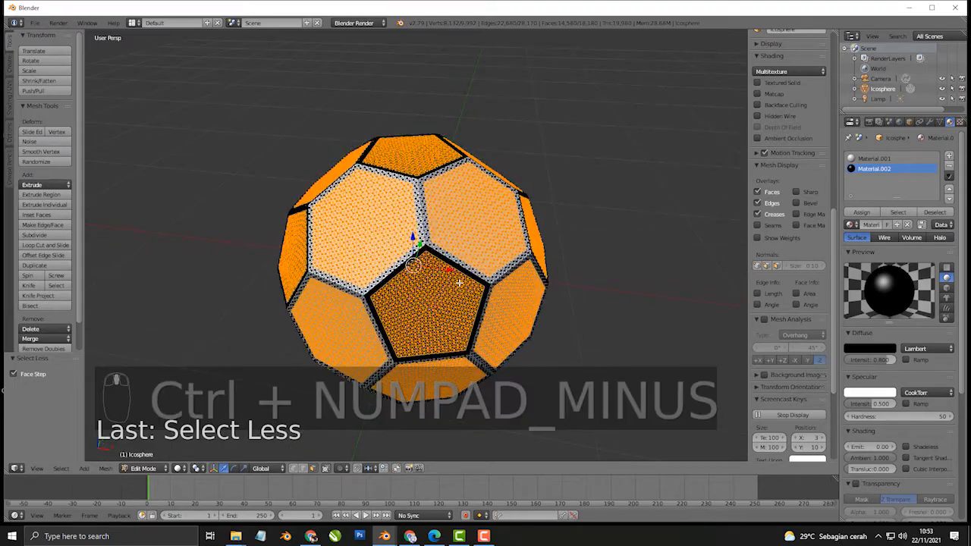
{"action": "scroll", "coordinate": [544, 295], "scroll_direction": "up", "scroll_amount": 5}
{"action": "key", "text": "s"}
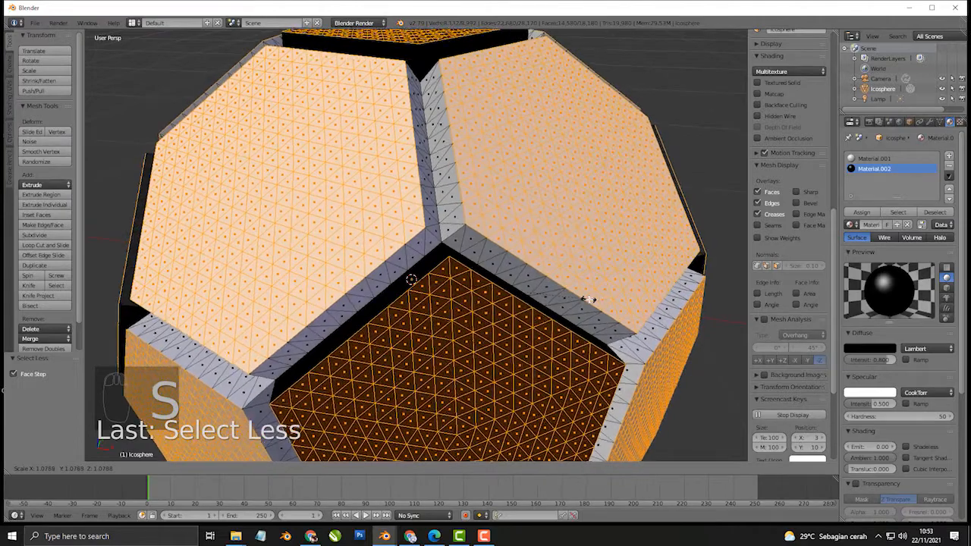
{"action": "left_click", "coordinate": [588, 300]}
{"action": "scroll", "coordinate": [538, 305], "scroll_direction": "down", "scroll_amount": 5}
{"action": "middle_click_drag", "start_coordinate": [539, 306], "coordinate": [501, 294]}
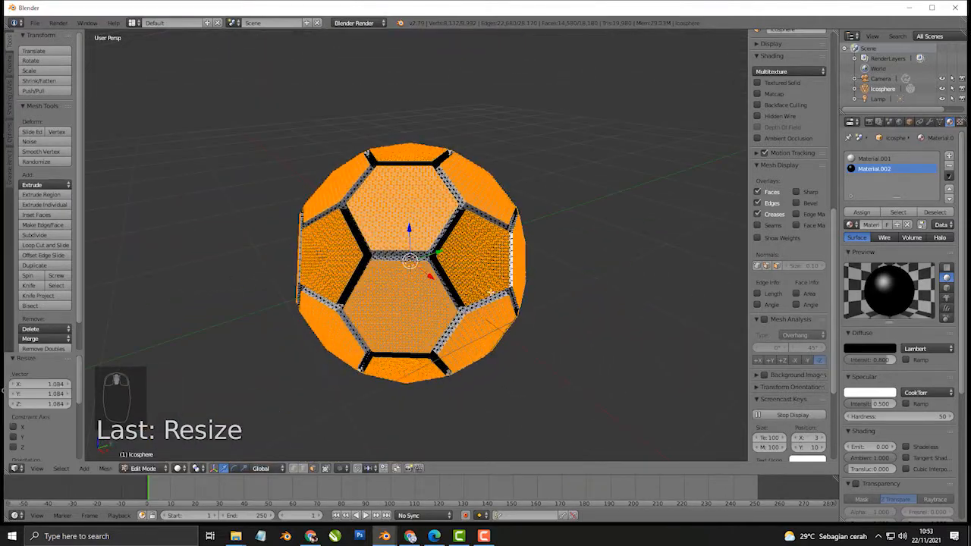
Step: Smooth the vertices of the raised panels once with a smoothing of 0.5 and return to Object Mode
{"action": "left_click", "coordinate": [44, 152]}
{"action": "scroll", "coordinate": [441, 293], "scroll_direction": "up", "scroll_amount": 4}
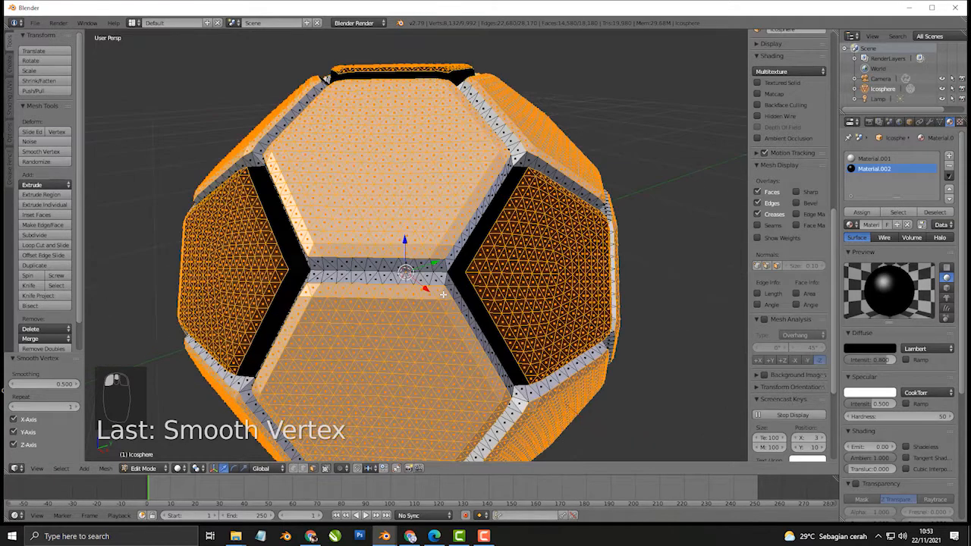
{"action": "key", "text": "Tab"}
{"action": "scroll", "coordinate": [437, 300], "scroll_direction": "down", "scroll_amount": 5}
{"action": "middle_click_drag", "start_coordinate": [413, 315], "coordinate": [674, 262]}
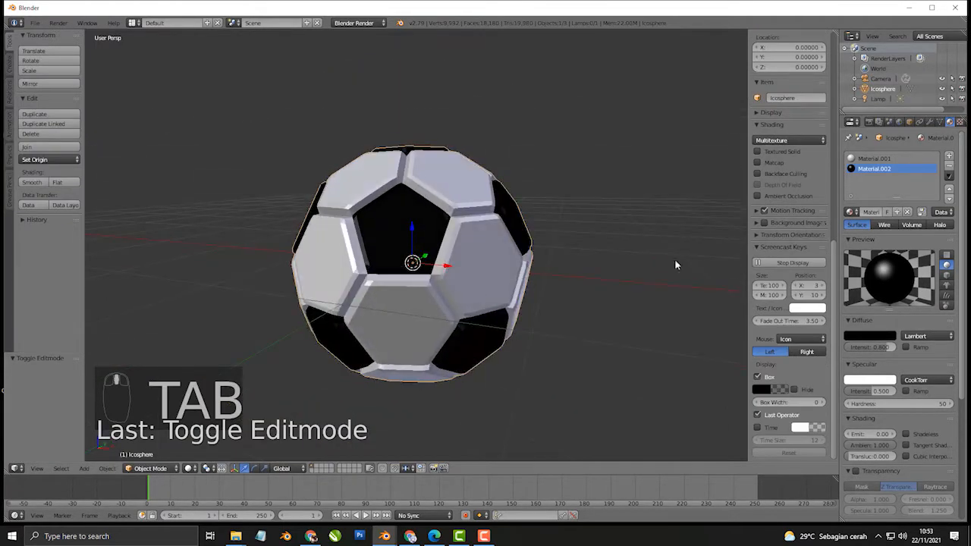
Step: Add a Cast modifier of type Sphere to the ball and apply smooth shading to it
{"action": "left_click", "coordinate": [930, 122]}
{"action": "left_click", "coordinate": [919, 152]}
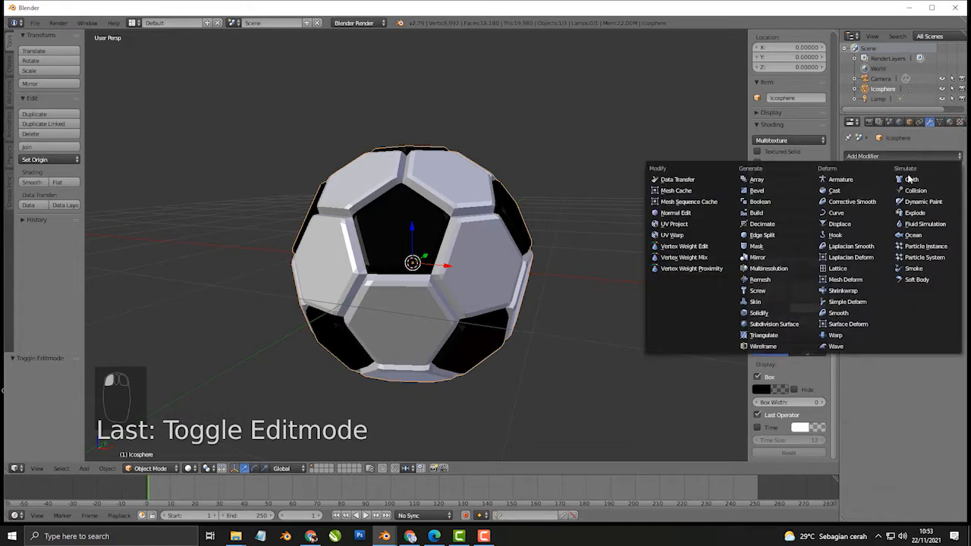
{"action": "left_click", "coordinate": [862, 191]}
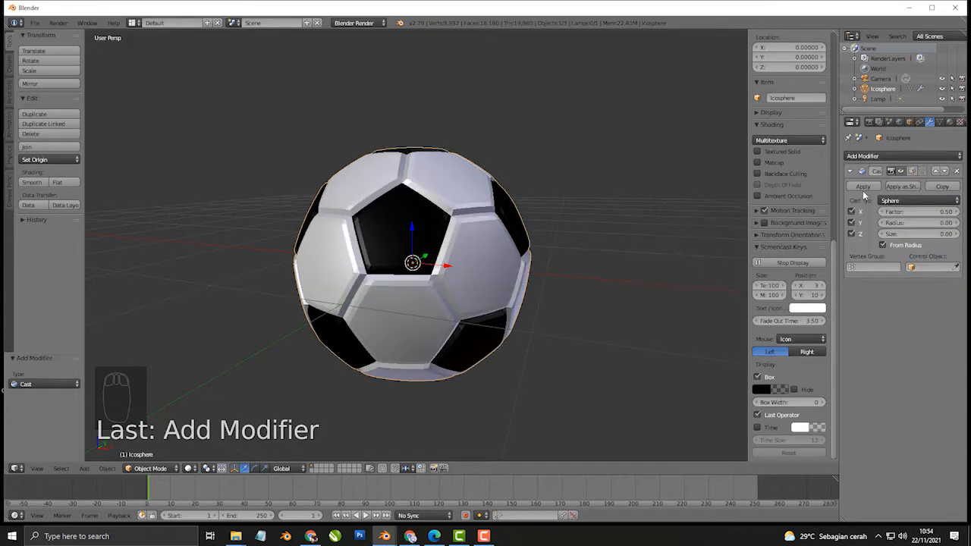
{"action": "left_click", "coordinate": [32, 183]}
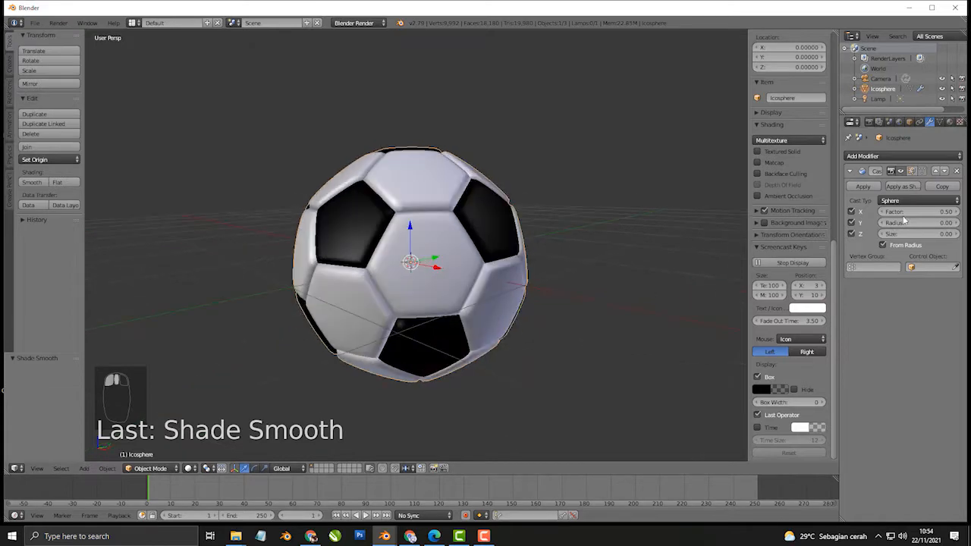
Step: Set the Cast modifier's factor to 0.85 to round the ball
{"action": "mouse_move", "coordinate": [918, 211]}
{"action": "left_mouse_down"}
{"action": "mouse_move", "coordinate": [940, 212]}
{"action": "mouse_move", "coordinate": [931, 212]}
{"action": "left_mouse_up"}
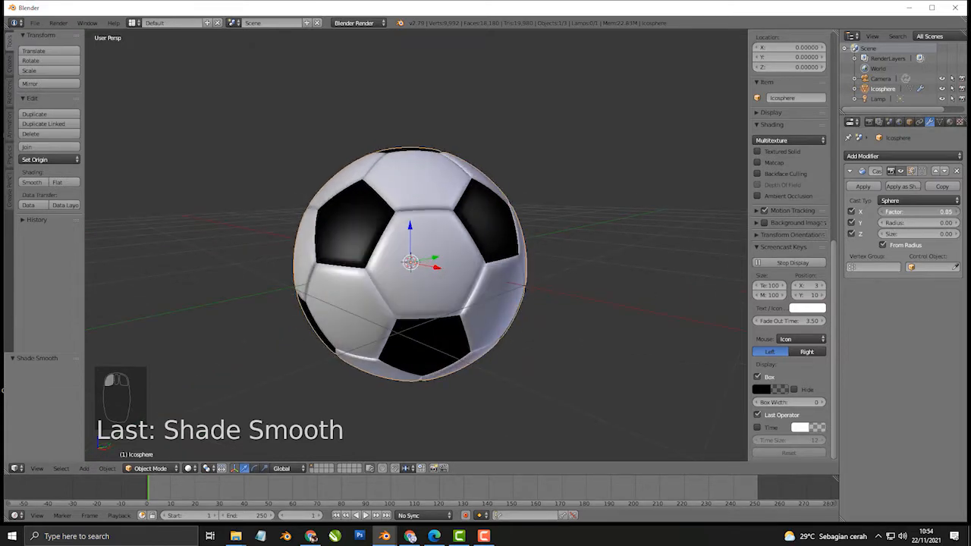
{"action": "scroll", "coordinate": [630, 341], "scroll_direction": "up", "scroll_amount": 3}
{"action": "middle_click_drag", "start_coordinate": [630, 340], "coordinate": [459, 328]}
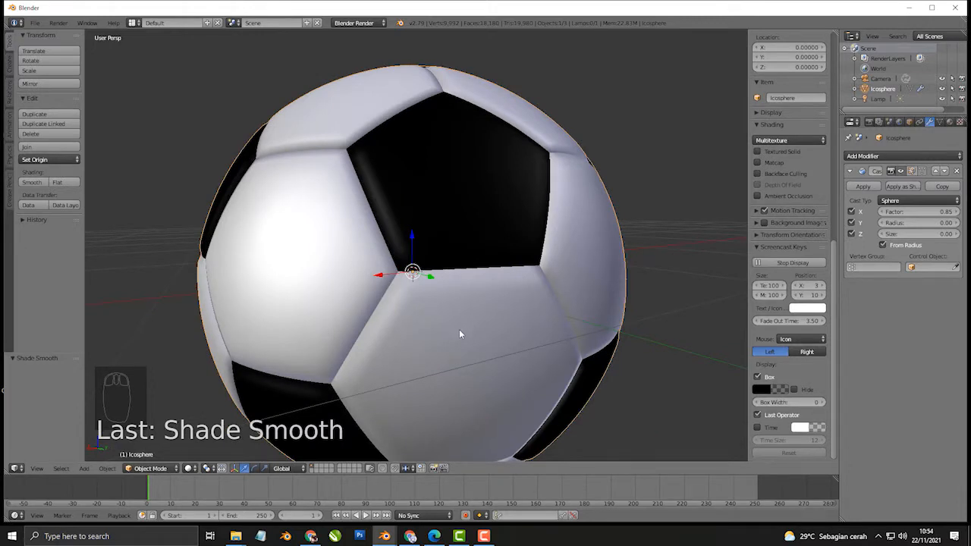
{"action": "scroll", "coordinate": [459, 330], "scroll_direction": "down", "scroll_amount": 4}
{"action": "middle_click_drag", "start_coordinate": [462, 319], "coordinate": [485, 323]}
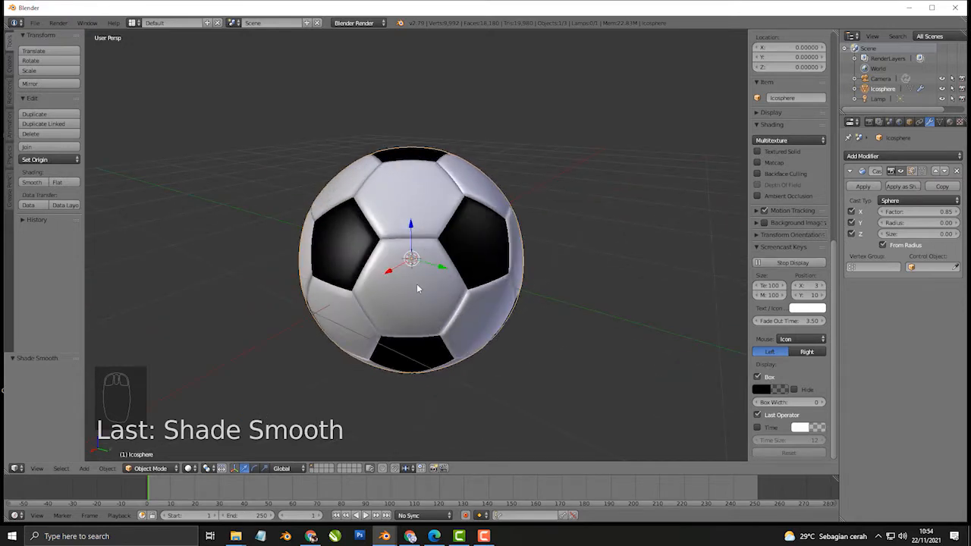
Step: Add a plane at the ball's centre and scale it up by 10 in orthographic front view
{"action": "middle_click_drag", "start_coordinate": [417, 286], "coordinate": [449, 311]}
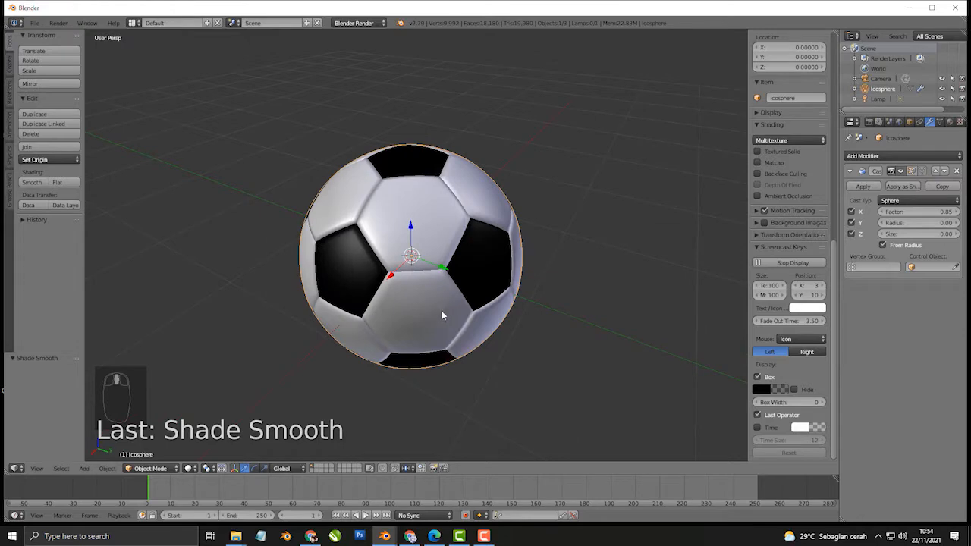
{"action": "key", "text": "shift+z"}
{"action": "key", "text": "shift+z"}
{"action": "scroll", "coordinate": [468, 285], "scroll_direction": "down", "scroll_amount": 2}
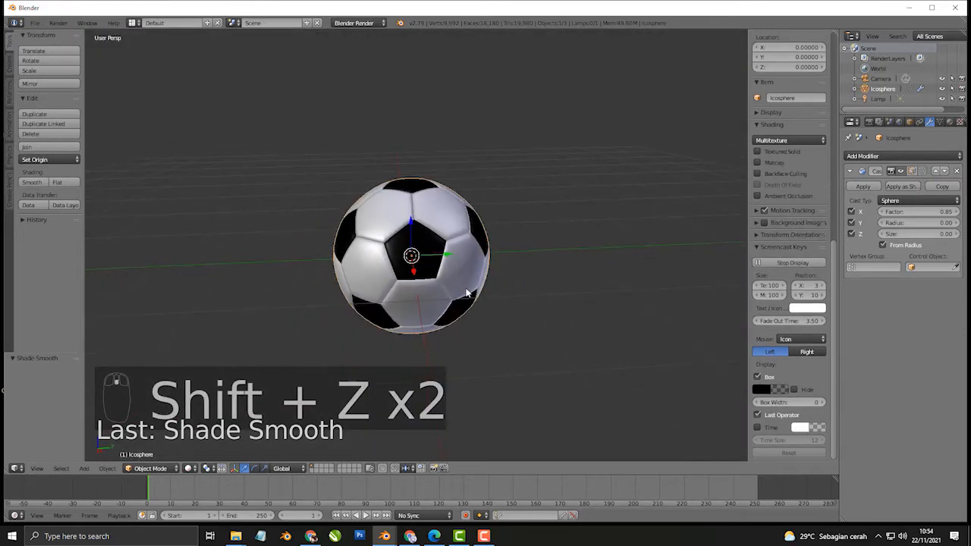
{"action": "key", "text": "KP_1"}
{"action": "key", "text": "KP_5"}
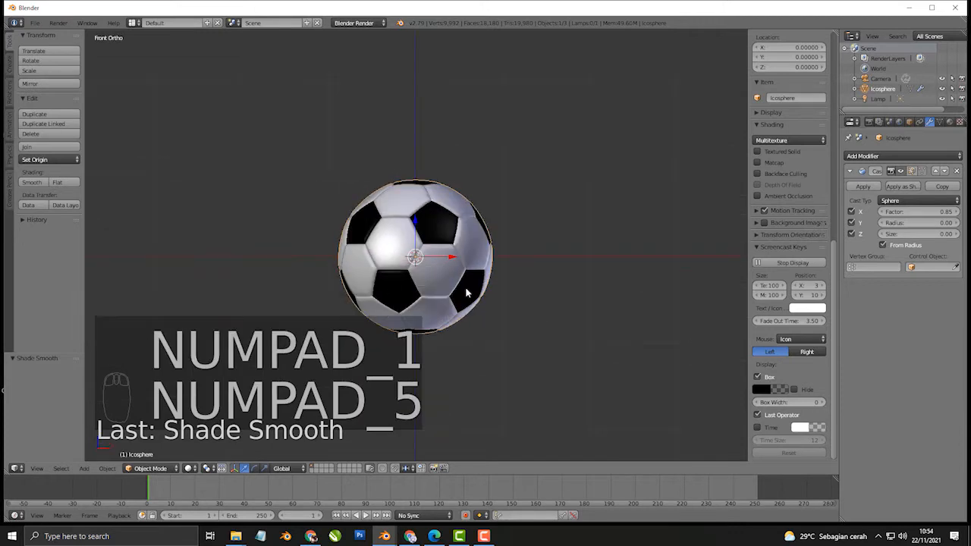
{"action": "key", "text": "shift+a"}
{"action": "mouse_move", "coordinate": [465, 289]}
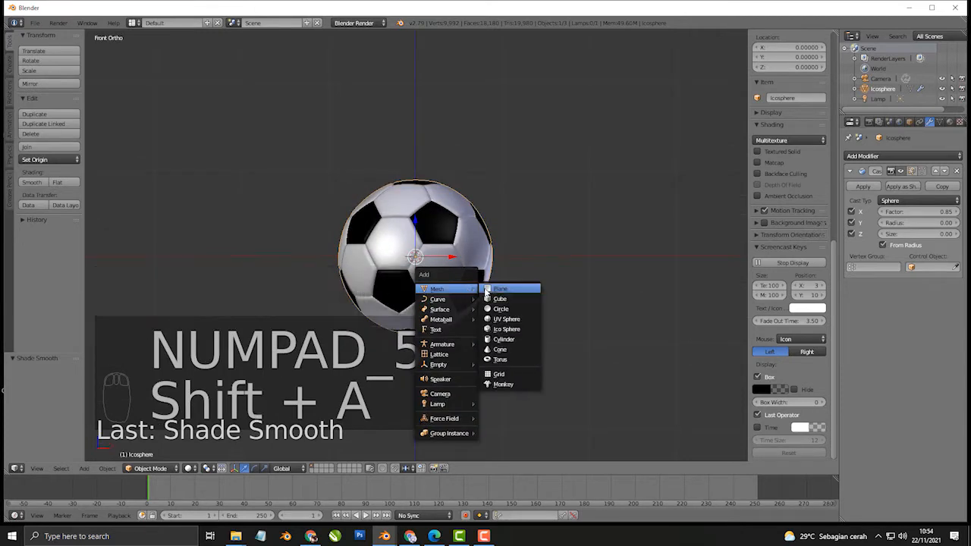
{"action": "left_click", "coordinate": [501, 289]}
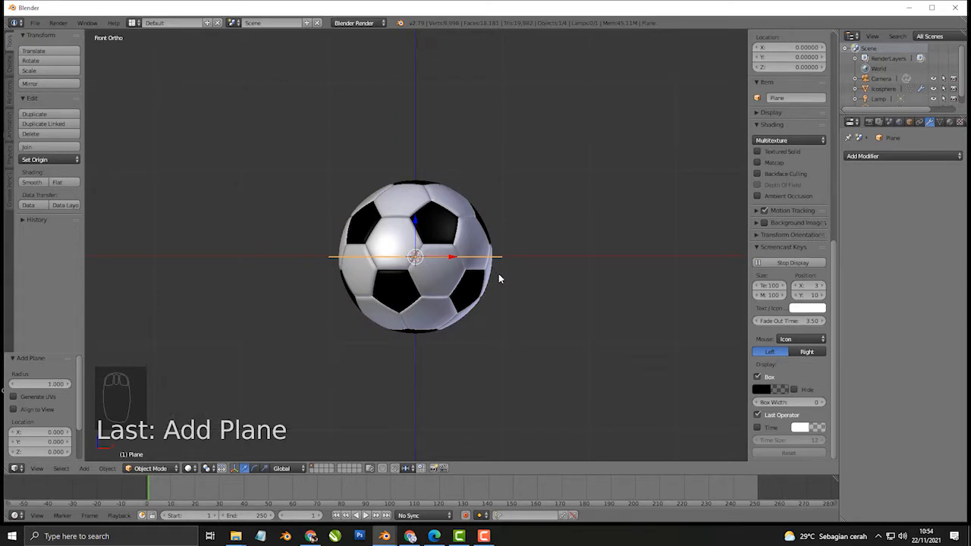
{"action": "type", "text": "s10"}
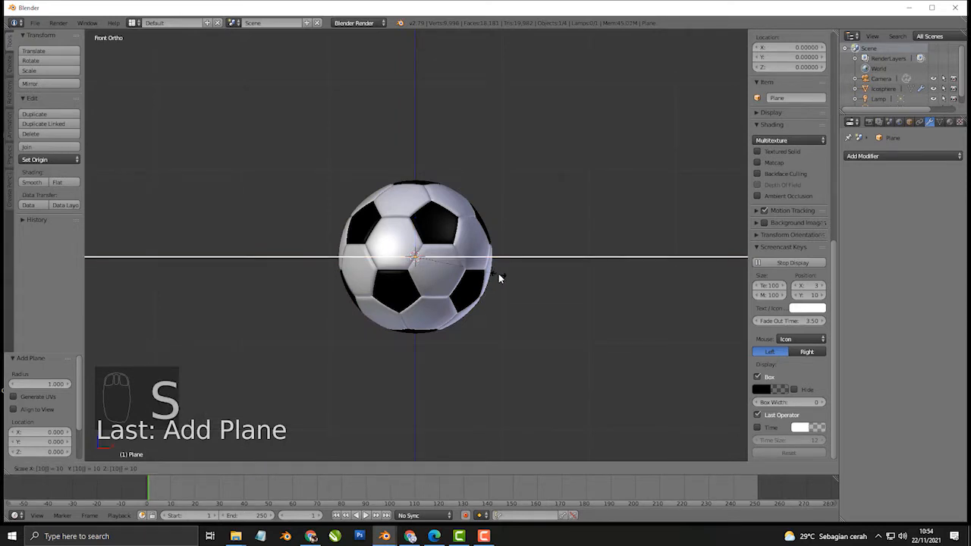
{"action": "key", "text": "Return"}
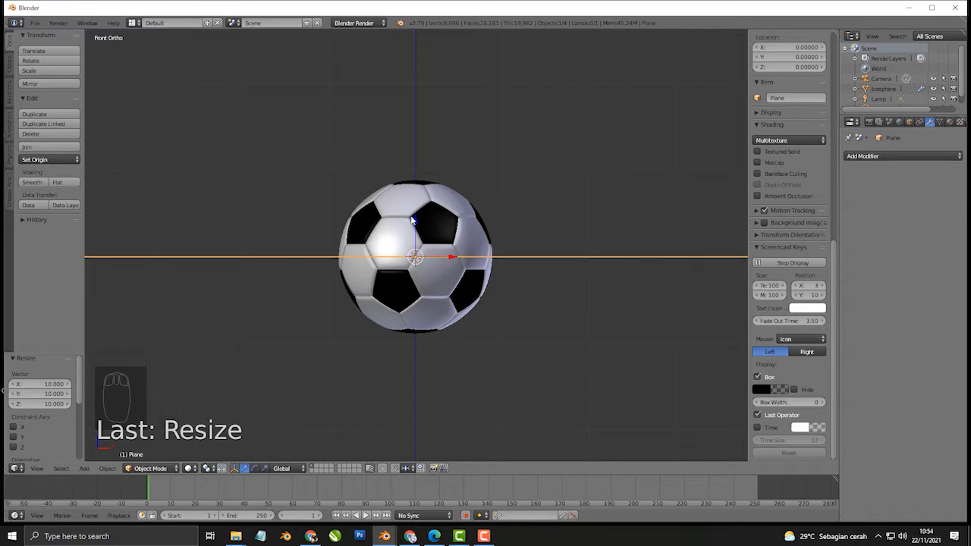
Step: Lower the plane about 0.88 along Z so it touches the underside of the ball as a floor
{"action": "left_click_drag", "start_coordinate": [415, 220], "coordinate": [440, 370]}
{"action": "scroll", "coordinate": [447, 360], "scroll_direction": "up", "scroll_amount": 4}
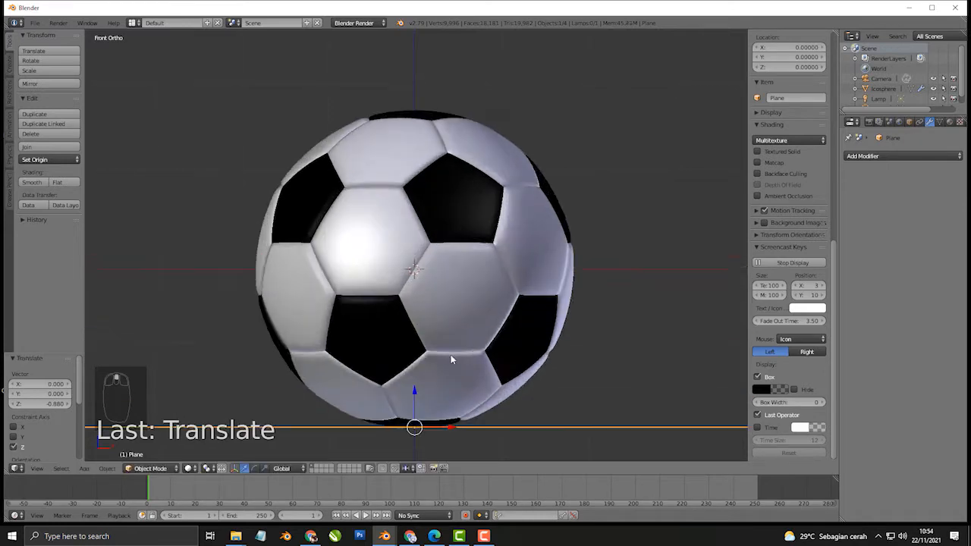
{"action": "middle_click_drag", "start_coordinate": [447, 364], "coordinate": [457, 225], "text": "shift"}
{"action": "scroll", "coordinate": [459, 229], "scroll_direction": "up", "scroll_amount": 4}
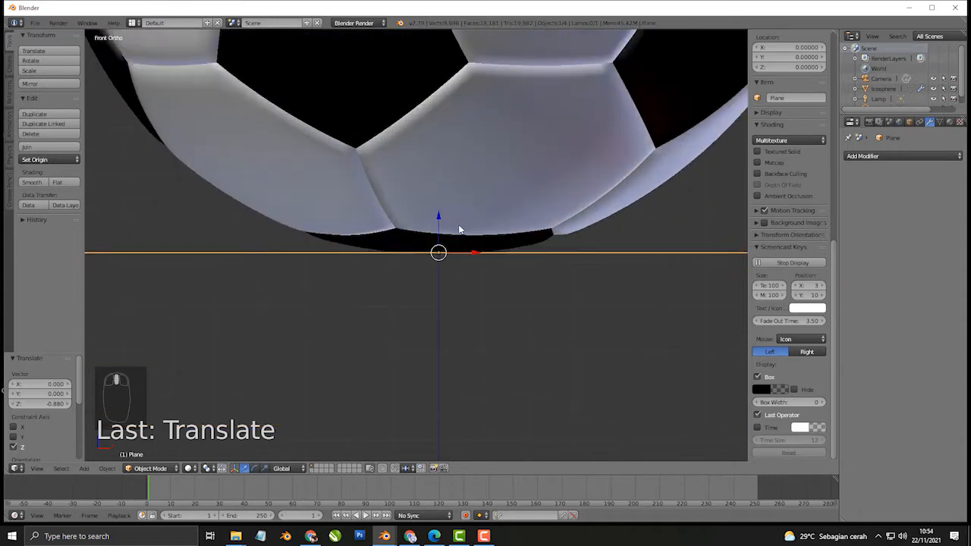
{"action": "scroll", "coordinate": [459, 229], "scroll_direction": "down", "scroll_amount": 6}
Step: Switch the render engine to Cycles Render and preview the ball on its floor in rendered shading
{"action": "key", "text": "z"}
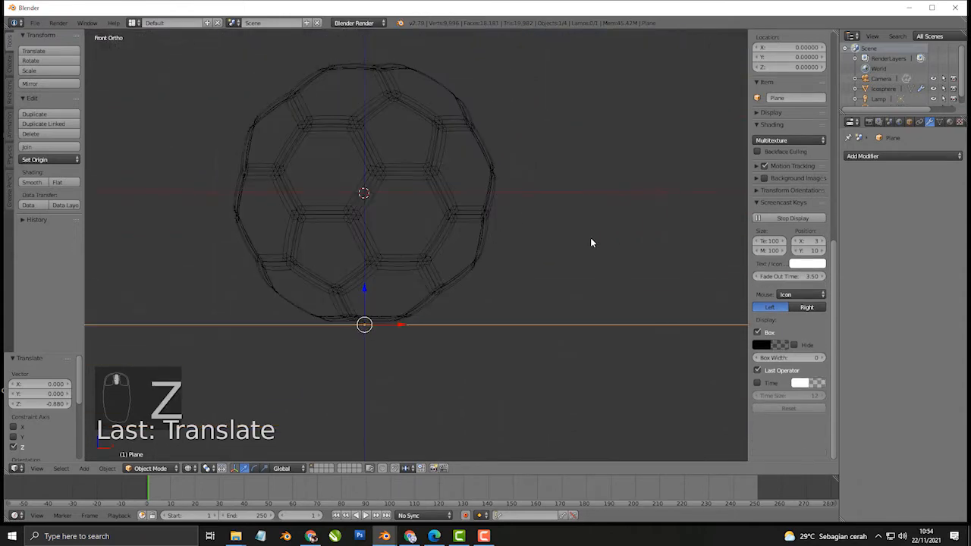
{"action": "key", "text": "shift+z"}
{"action": "mouse_move", "coordinate": [581, 238]}
{"action": "middle_mouse_down"}
{"action": "mouse_move", "coordinate": [462, 256]}
{"action": "mouse_move", "coordinate": [454, 239]}
{"action": "mouse_move", "coordinate": [429, 241]}
{"action": "mouse_move", "coordinate": [342, 82]}
{"action": "middle_mouse_up"}
{"action": "key", "text": "shift+z"}
{"action": "key", "text": "shift+z"}
{"action": "key", "text": "z"}
{"action": "key", "text": "z"}
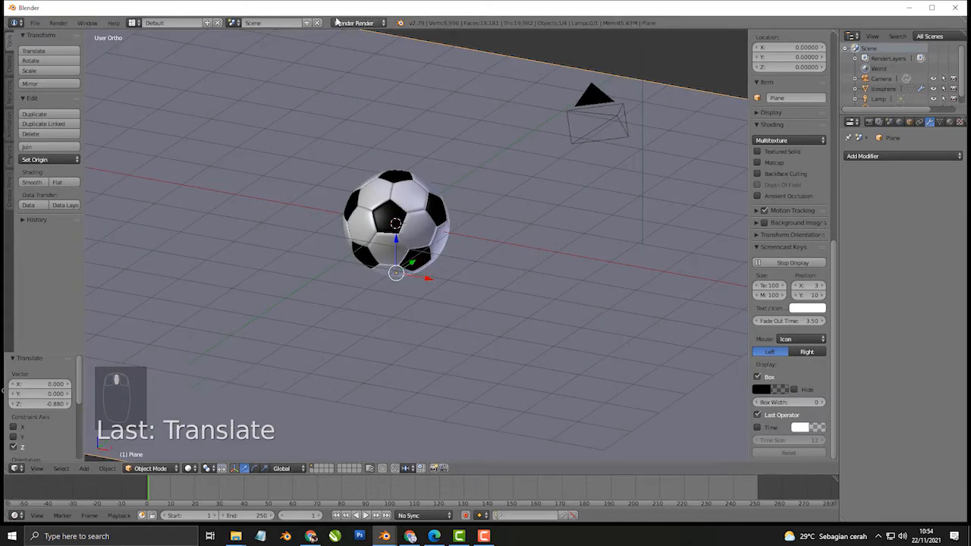
{"action": "left_click", "coordinate": [339, 23]}
{"action": "left_click", "coordinate": [350, 58]}
{"action": "key", "text": "shift+z"}
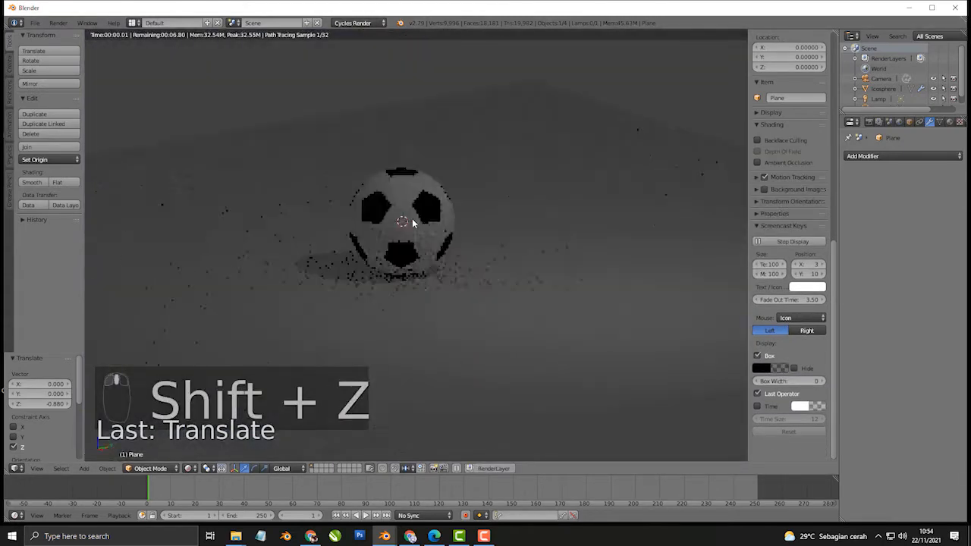
{"action": "key", "text": "shift+z"}
Step: Change the ball's Material.002 to a Principled BSDF surface with a black base color
{"action": "mouse_move", "coordinate": [415, 221]}
{"action": "middle_mouse_down"}
{"action": "mouse_move", "coordinate": [442, 228]}
{"action": "mouse_move", "coordinate": [427, 271]}
{"action": "middle_mouse_up"}
{"action": "scroll", "coordinate": [427, 270], "scroll_direction": "up", "scroll_amount": 3}
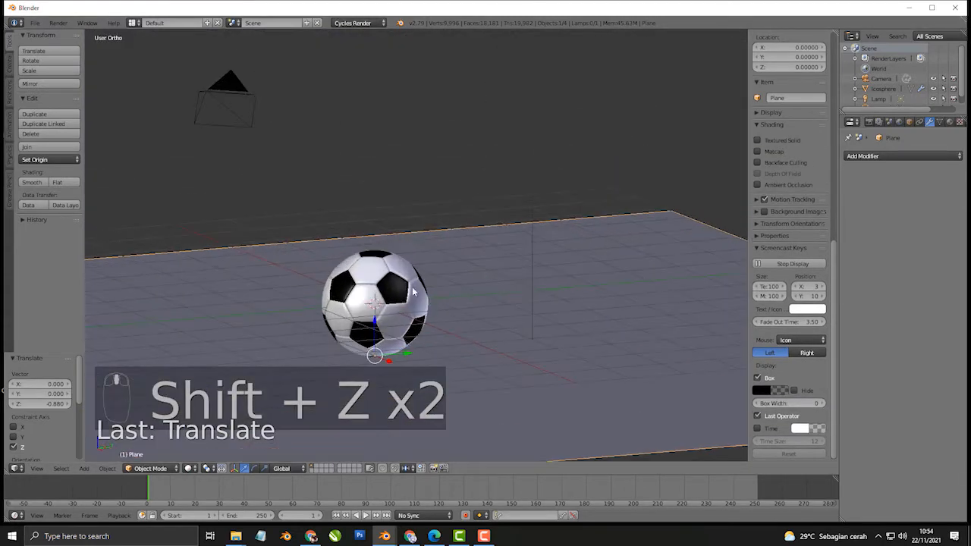
{"action": "right_click", "coordinate": [401, 303]}
{"action": "left_click", "coordinate": [950, 123]}
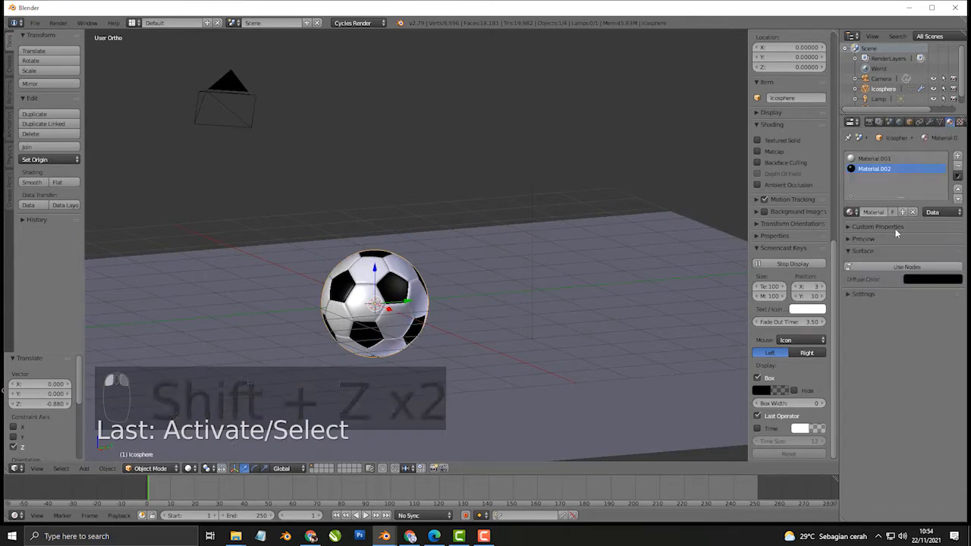
{"action": "left_click", "coordinate": [927, 270]}
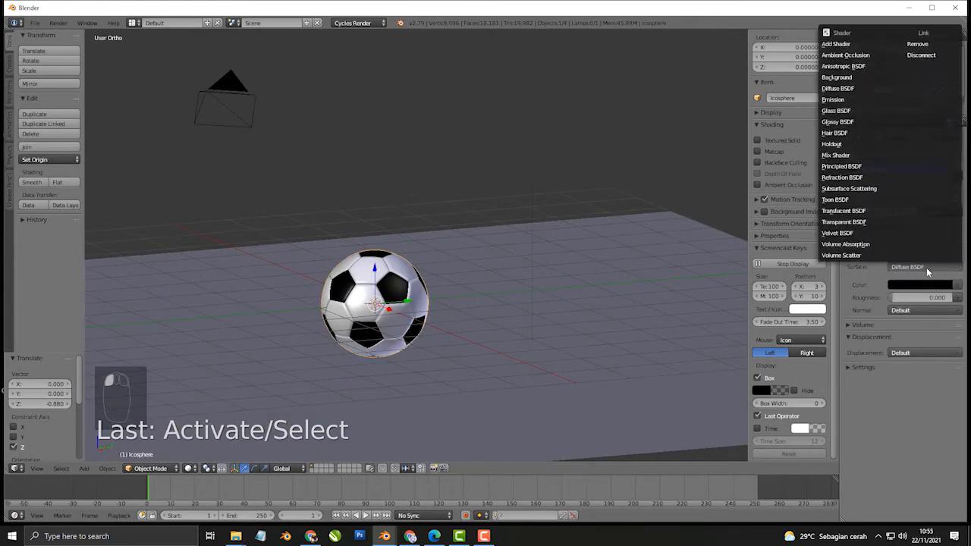
{"action": "left_click", "coordinate": [850, 166]}
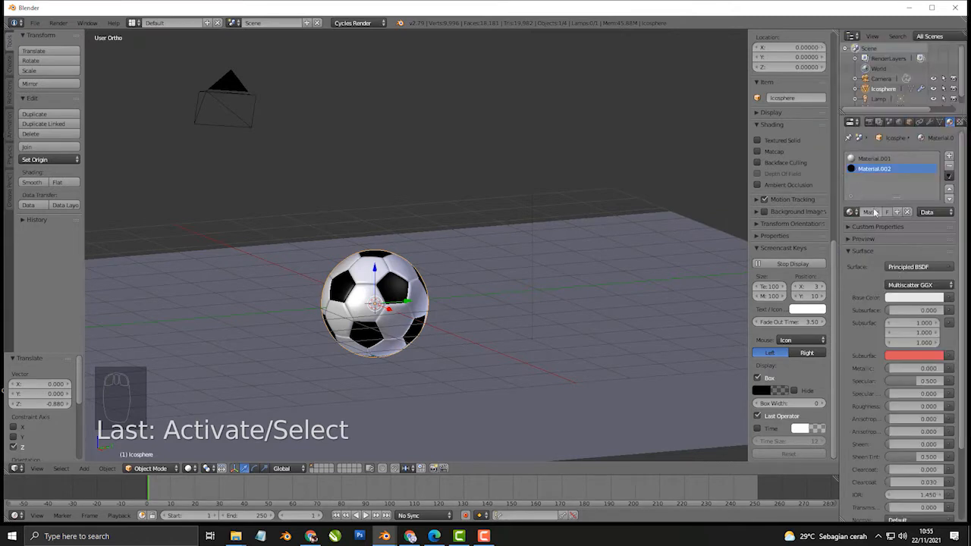
{"action": "left_click", "coordinate": [917, 291]}
{"action": "left_click_drag", "start_coordinate": [935, 180], "coordinate": [935, 225]}
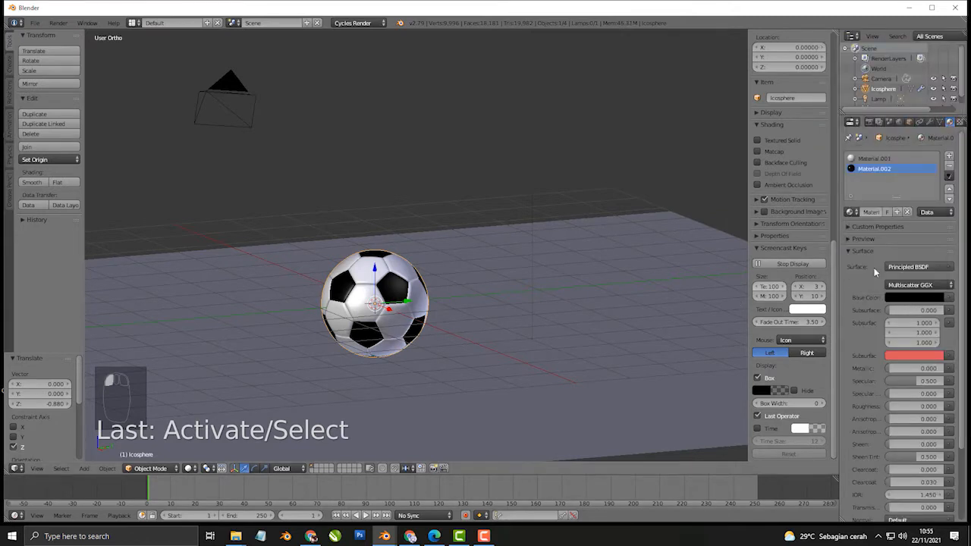
Step: Change the ball's Material.001 to a Principled BSDF surface with a white base color
{"action": "left_click", "coordinate": [873, 159]}
{"action": "left_click", "coordinate": [899, 268]}
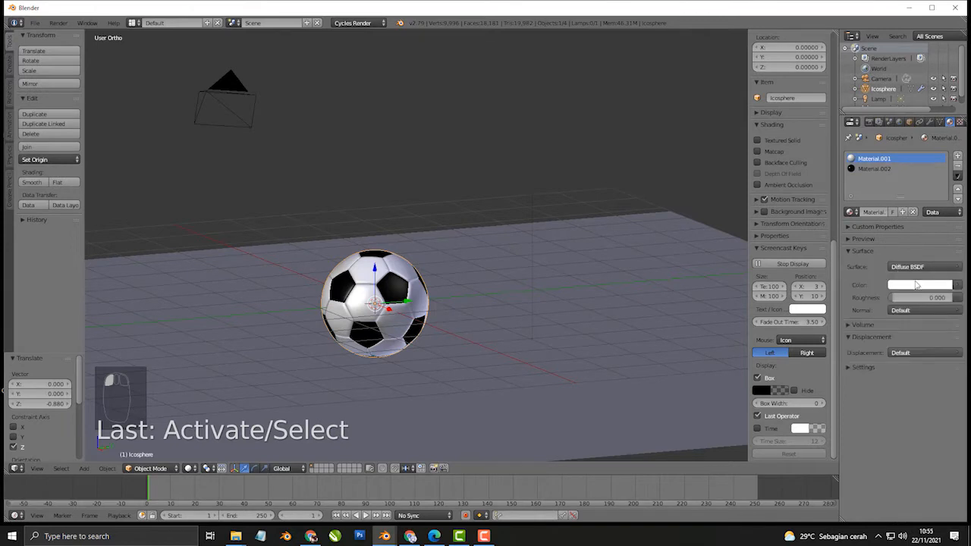
{"action": "left_click", "coordinate": [925, 268]}
{"action": "left_click", "coordinate": [857, 168]}
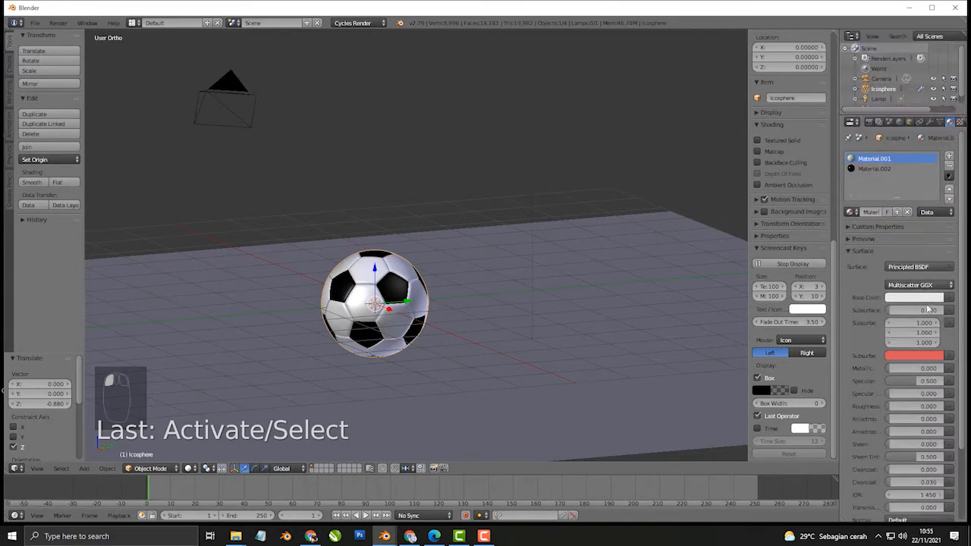
{"action": "left_click", "coordinate": [923, 298]}
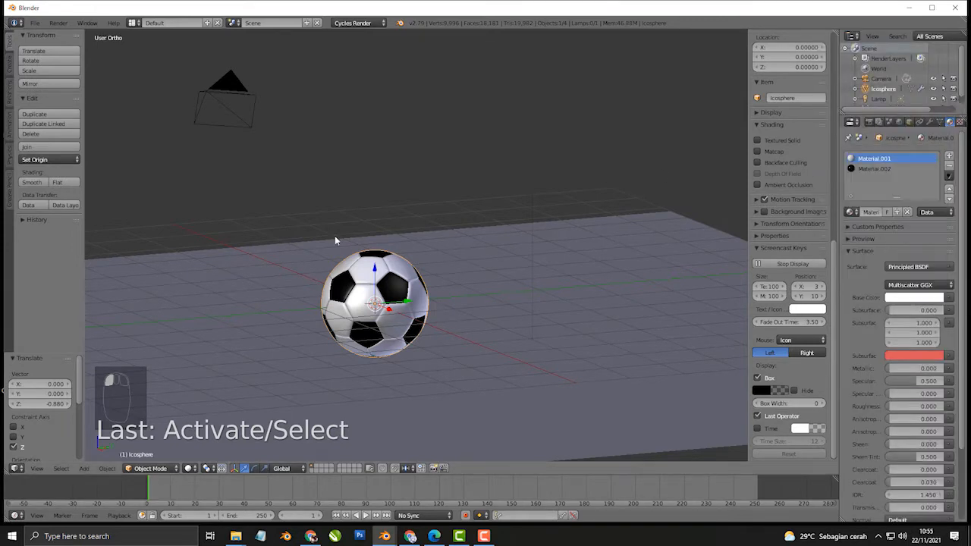
Step: Check the ball's materials in rendered shading and delete the lamp above it
{"action": "mouse_move", "coordinate": [505, 309]}
{"action": "middle_mouse_down"}
{"action": "mouse_move", "coordinate": [452, 291]}
{"action": "mouse_move", "coordinate": [408, 310]}
{"action": "middle_mouse_up"}
{"action": "scroll", "coordinate": [450, 294], "scroll_direction": "up", "scroll_amount": 2}
{"action": "key", "text": "shift+z"}
{"action": "scroll", "coordinate": [448, 302], "scroll_direction": "down", "scroll_amount": 1}
{"action": "key", "text": "shift+z"}
{"action": "scroll", "coordinate": [451, 301], "scroll_direction": "down", "scroll_amount": 3}
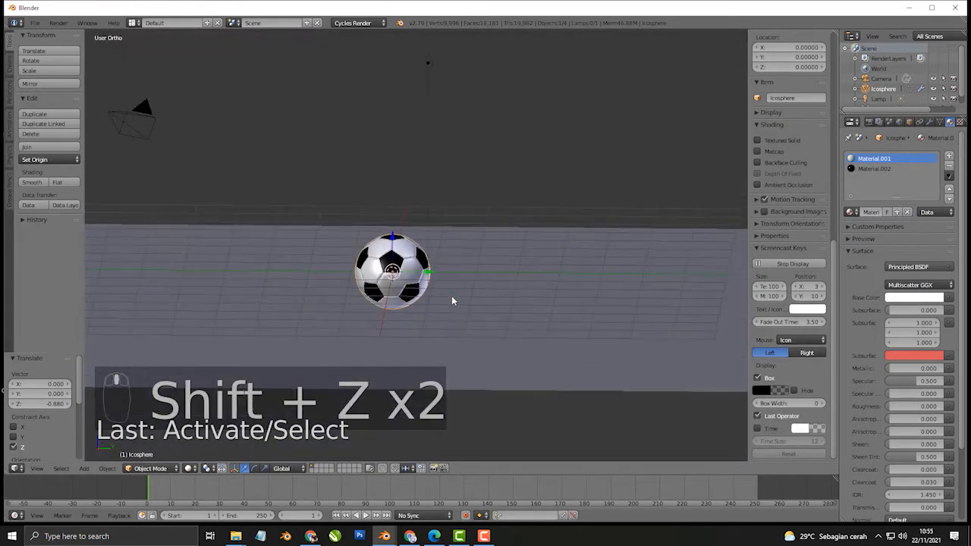
{"action": "right_click", "coordinate": [427, 64]}
{"action": "key", "text": "Delete"}
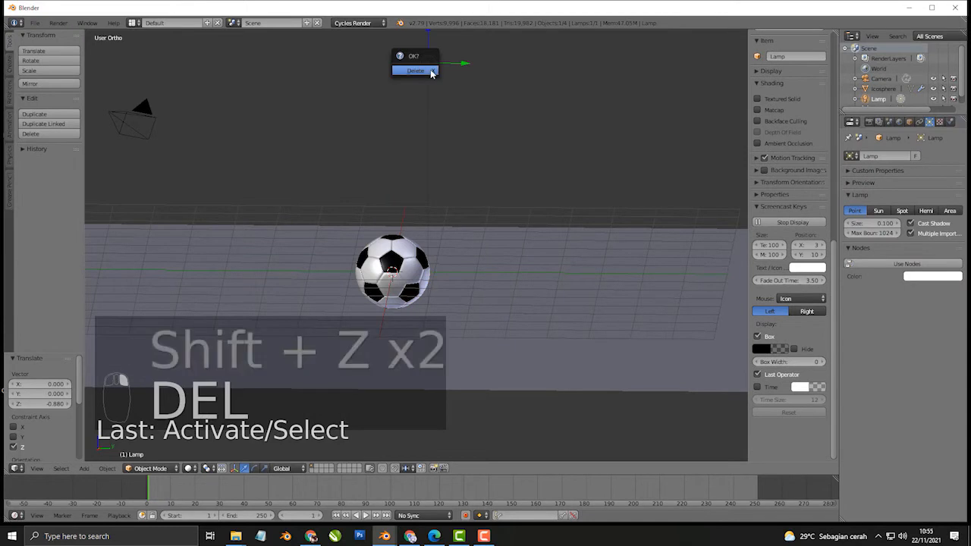
{"action": "left_click", "coordinate": [432, 70]}
Step: Add a second plane about 4.51 above the ball's centre along Z, scaled up by about 2.37
{"action": "key", "text": "shift+a"}
{"action": "left_click", "coordinate": [461, 70]}
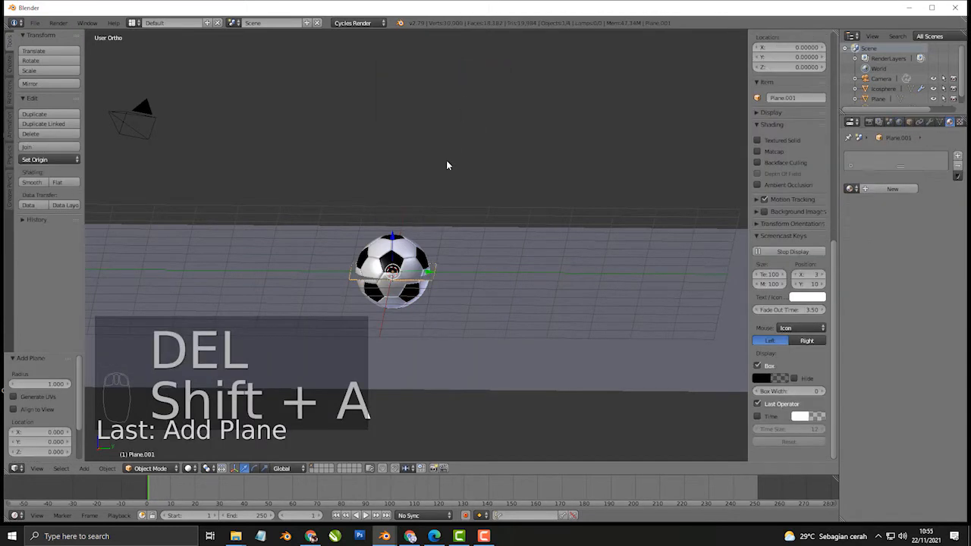
{"action": "key", "text": "KP_1"}
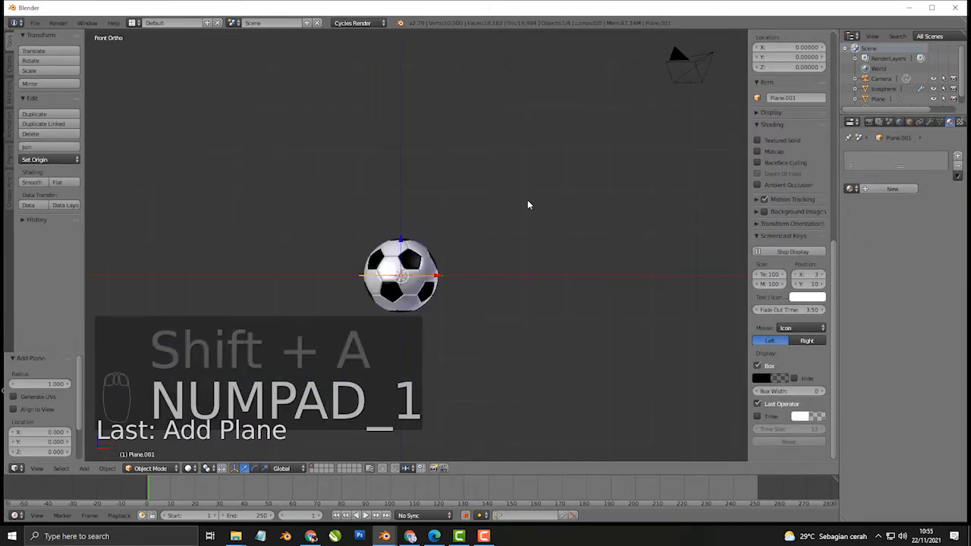
{"action": "left_click_drag", "start_coordinate": [410, 223], "coordinate": [409, 145]}
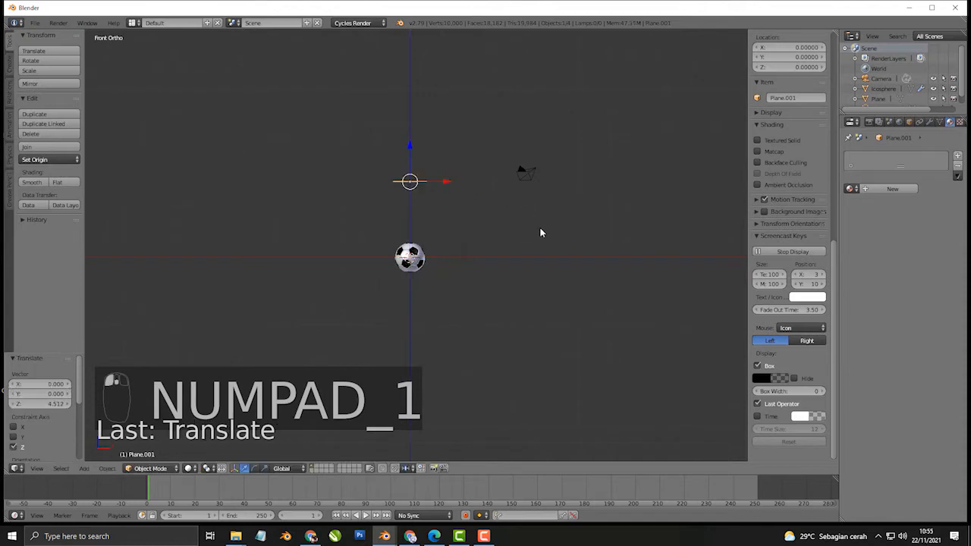
{"action": "key", "text": "s"}
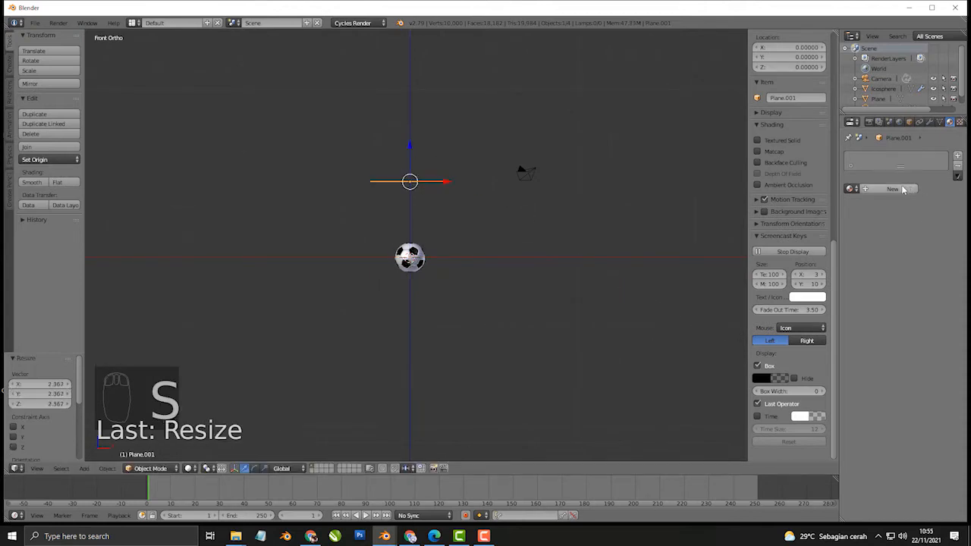
Step: Give the upper plane a new material with an Emission surface of strength 2 and preview its light in rendered shading
{"action": "left_click", "coordinate": [903, 188]}
{"action": "left_click", "coordinate": [918, 244]}
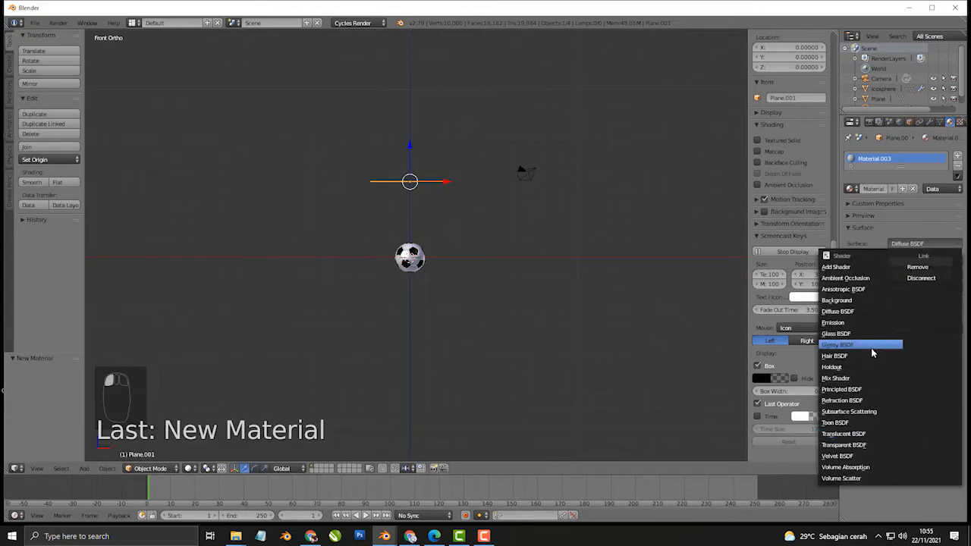
{"action": "left_click", "coordinate": [865, 322]}
{"action": "key", "text": "shift+z"}
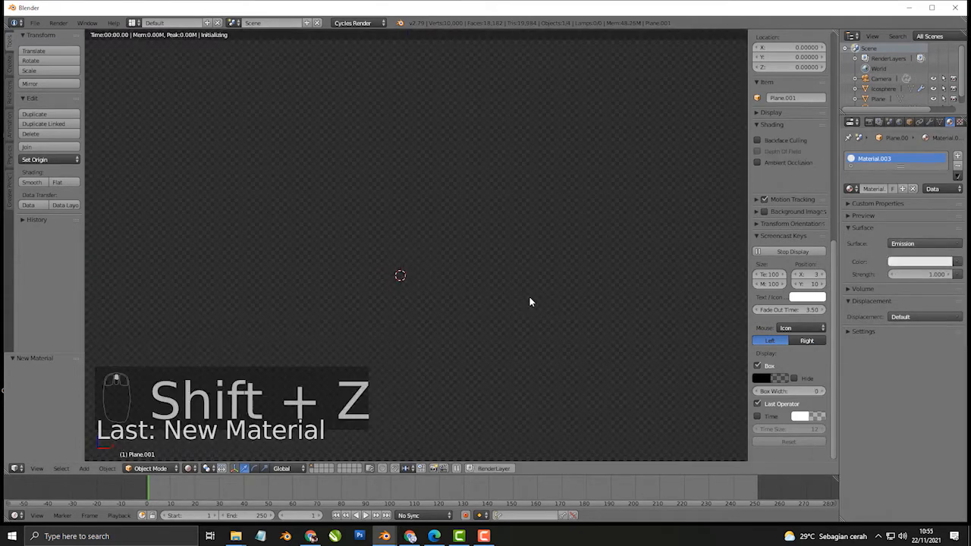
{"action": "middle_click_drag", "start_coordinate": [504, 285], "coordinate": [468, 311]}
{"action": "key", "text": "shift+z"}
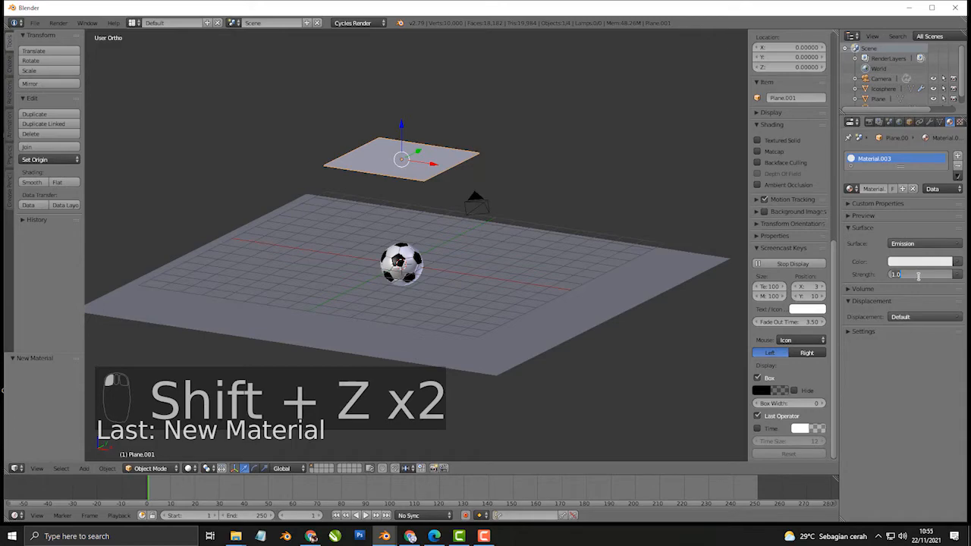
{"action": "type", "text": "2"}
{"action": "key", "text": "Return"}
{"action": "key", "text": "shift+z"}
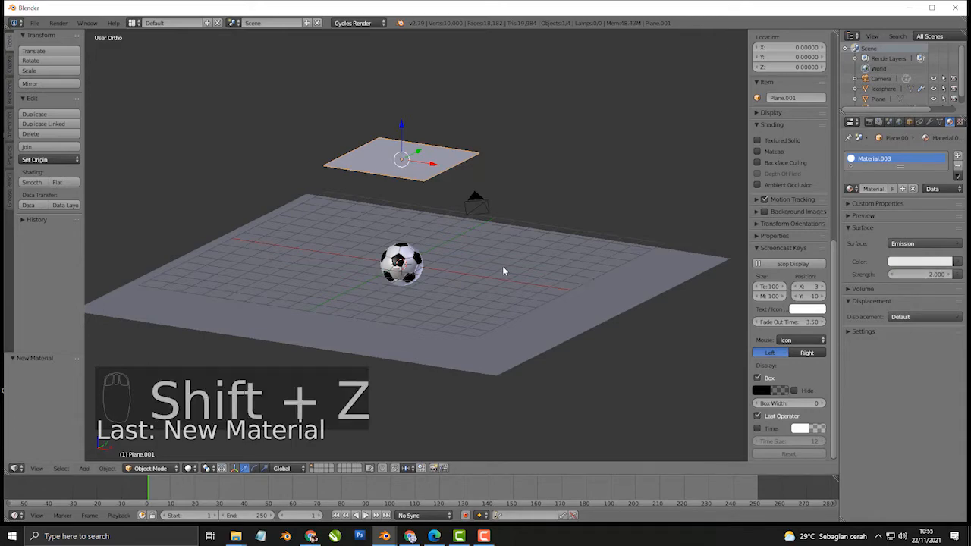
{"action": "scroll", "coordinate": [482, 279], "scroll_direction": "up", "scroll_amount": 4}
{"action": "middle_click_drag", "start_coordinate": [397, 220], "coordinate": [421, 237]}
{"action": "scroll", "coordinate": [368, 212], "scroll_direction": "down", "scroll_amount": 1}
Step: Rotate the light plane about 34.7° in front view and move it about 3.38 along X and -0.44 along Z
{"action": "left_click", "coordinate": [420, 133]}
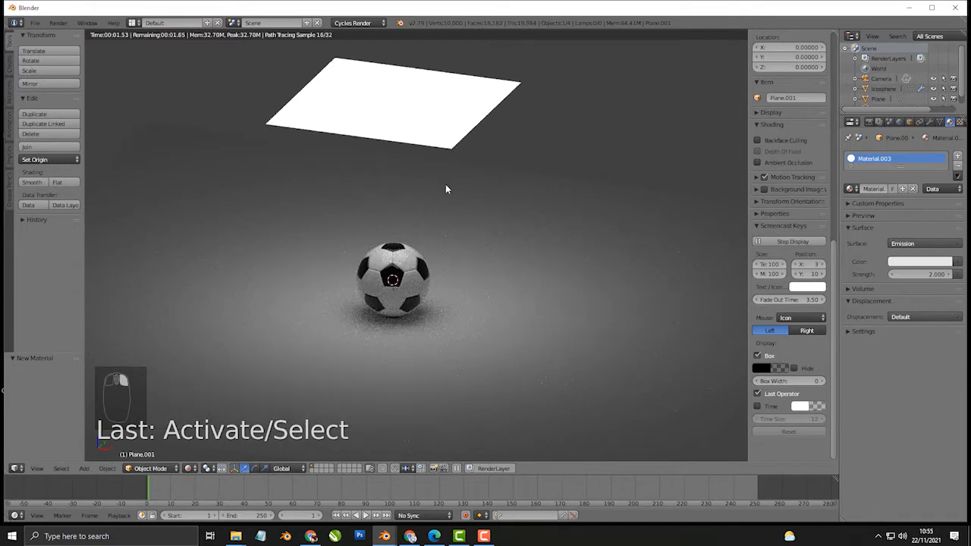
{"action": "scroll", "coordinate": [447, 189], "scroll_direction": "down", "scroll_amount": 1}
{"action": "key", "text": "KP_1"}
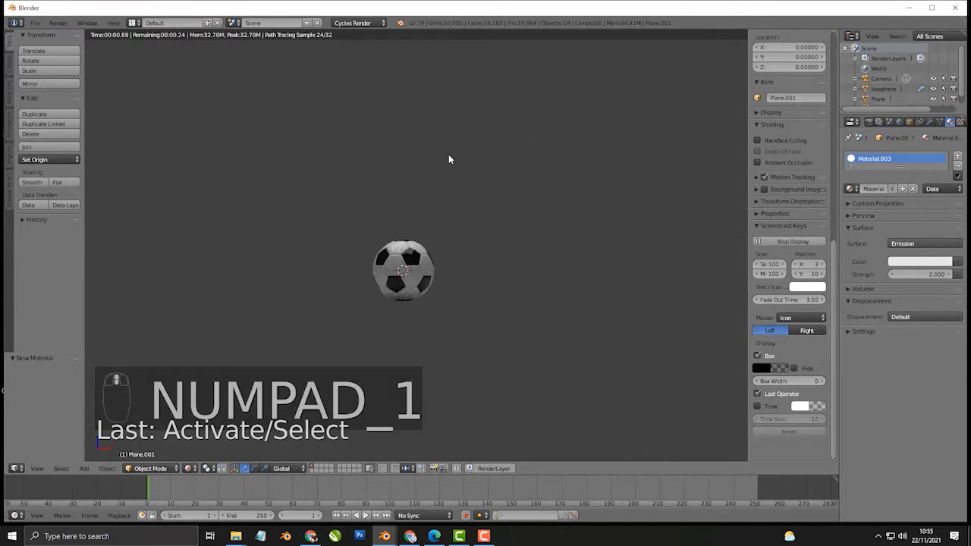
{"action": "scroll", "coordinate": [448, 159], "scroll_direction": "down", "scroll_amount": 2}
{"action": "key", "text": "shift+z"}
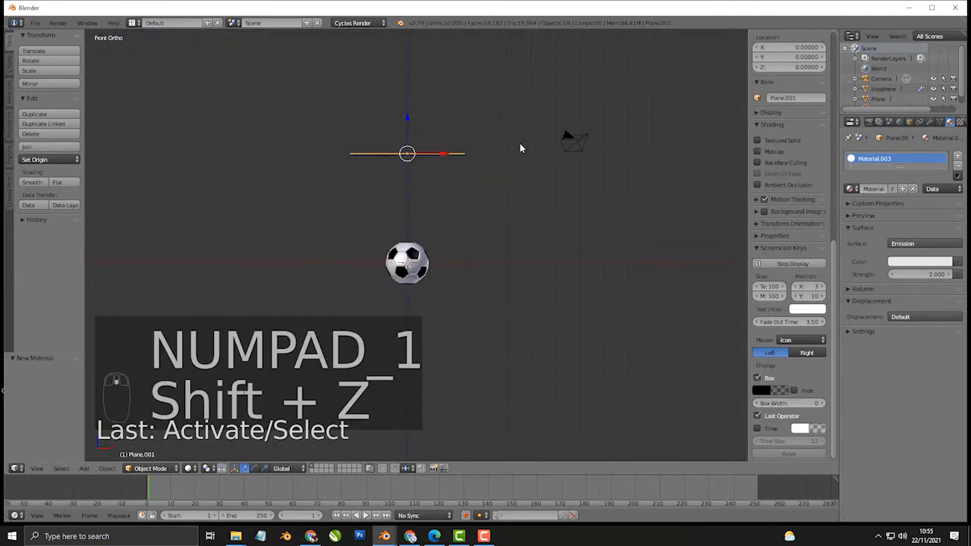
{"action": "key", "text": "r"}
{"action": "left_click", "coordinate": [559, 216]}
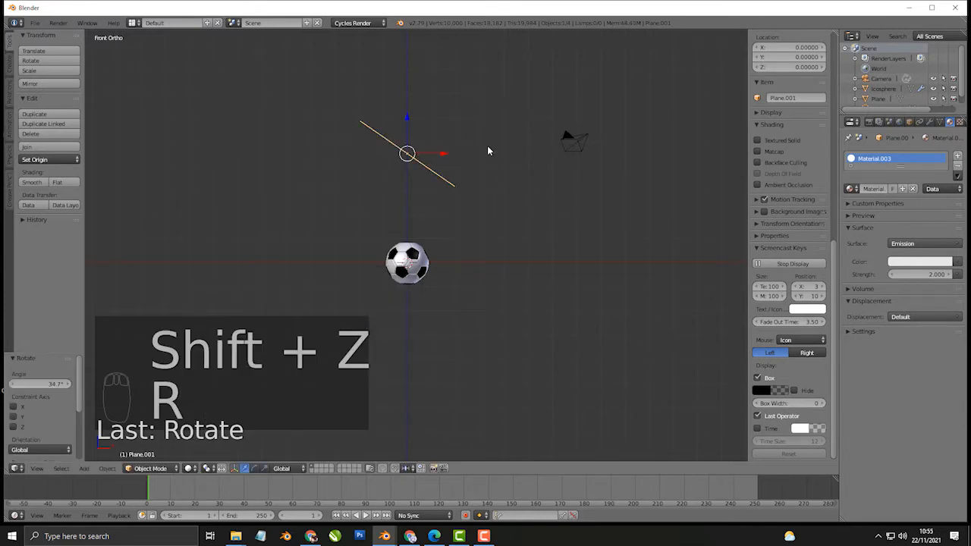
{"action": "key", "text": "g"}
{"action": "left_click", "coordinate": [572, 161]}
{"action": "scroll", "coordinate": [516, 250], "scroll_direction": "up", "scroll_amount": 4}
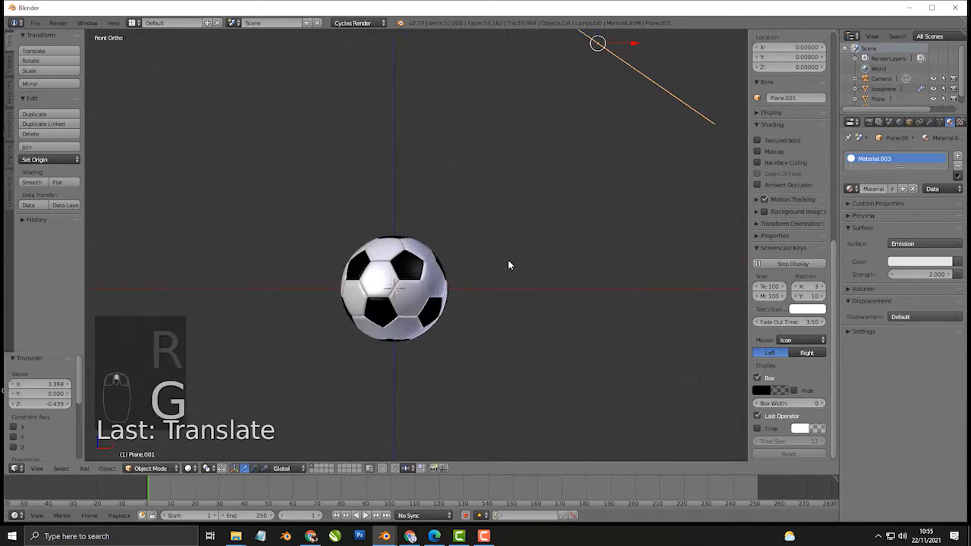
Step: Change the light plane's emission colour to pure white, set its strength to 3 and check the lighting in rendered shading
{"action": "left_click", "coordinate": [919, 261]}
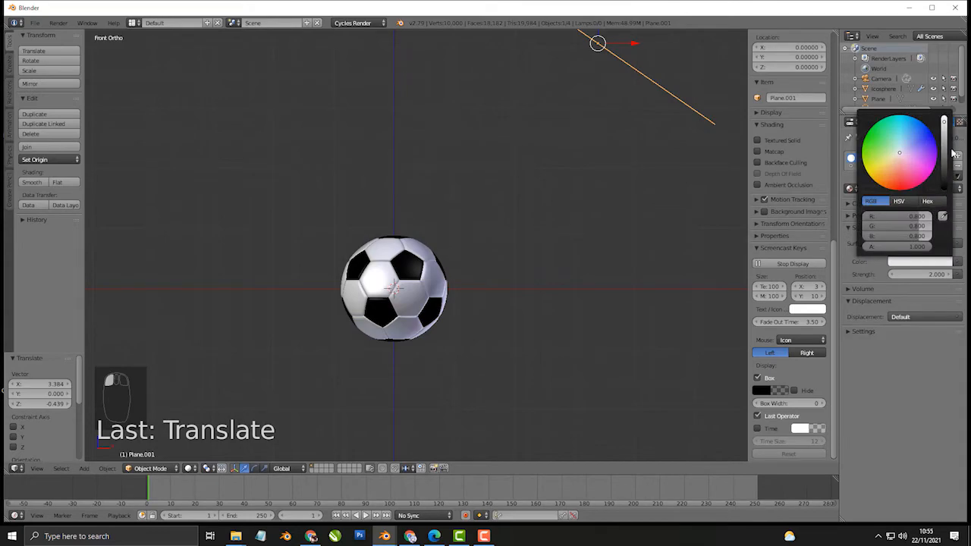
{"action": "key", "text": "shift+z"}
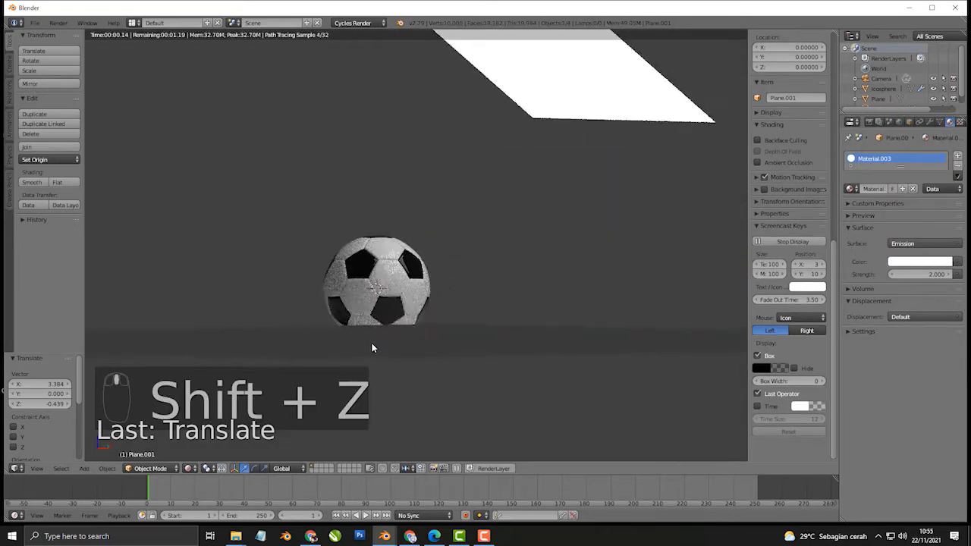
{"action": "key", "text": "shift+z"}
{"action": "key", "text": "shift+z"}
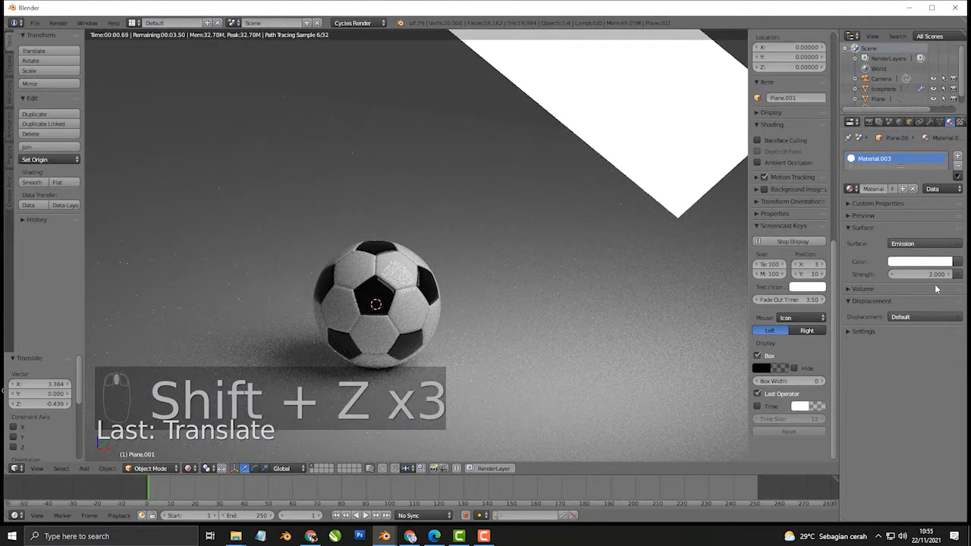
{"action": "left_click", "coordinate": [928, 275]}
{"action": "type", "text": "3"}
{"action": "key", "text": "Return"}
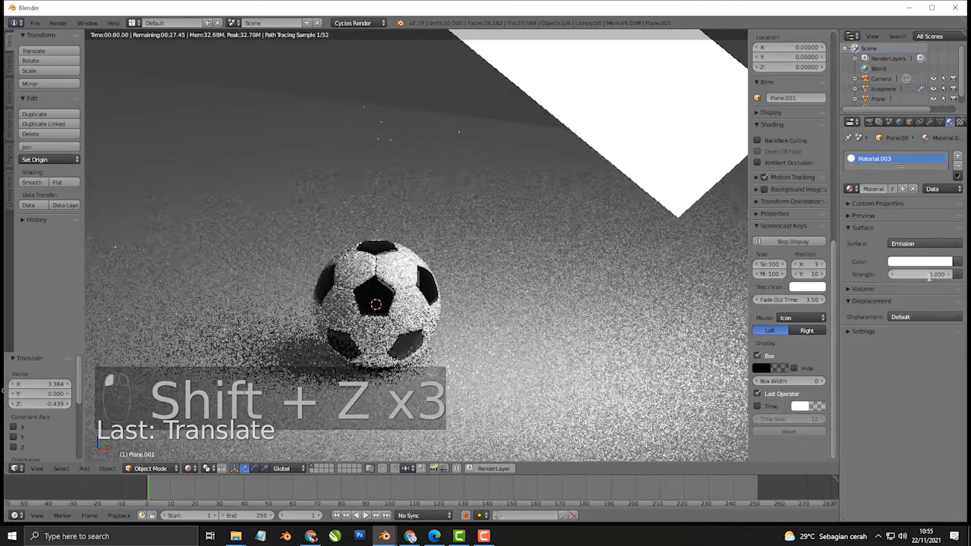
{"action": "middle_click_drag", "start_coordinate": [528, 329], "coordinate": [521, 328]}
Step: Duplicate the light plane in top view about -7.05 along X and -2.46 along Y, and rotate the copy 135°
{"action": "key", "text": "shift+z"}
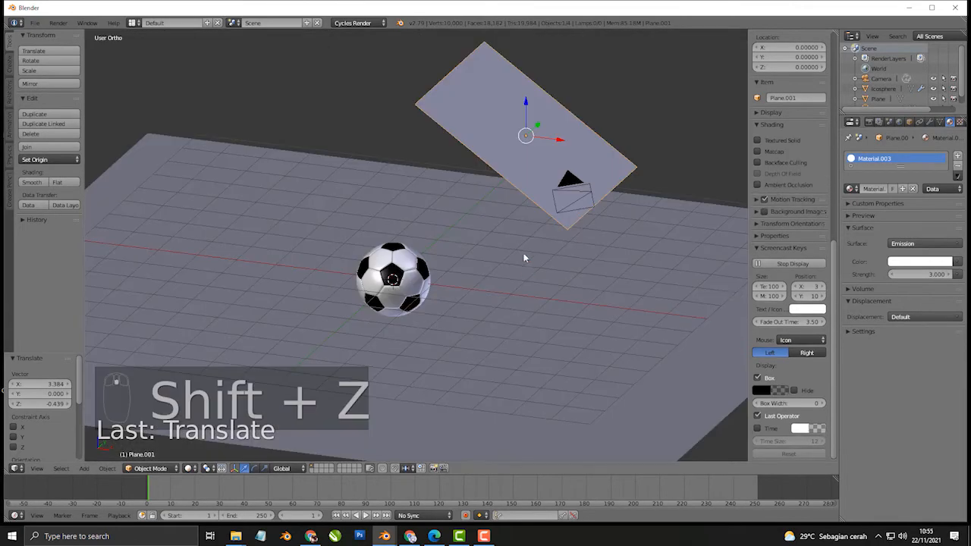
{"action": "right_click", "coordinate": [554, 154]}
{"action": "key", "text": "KP_7"}
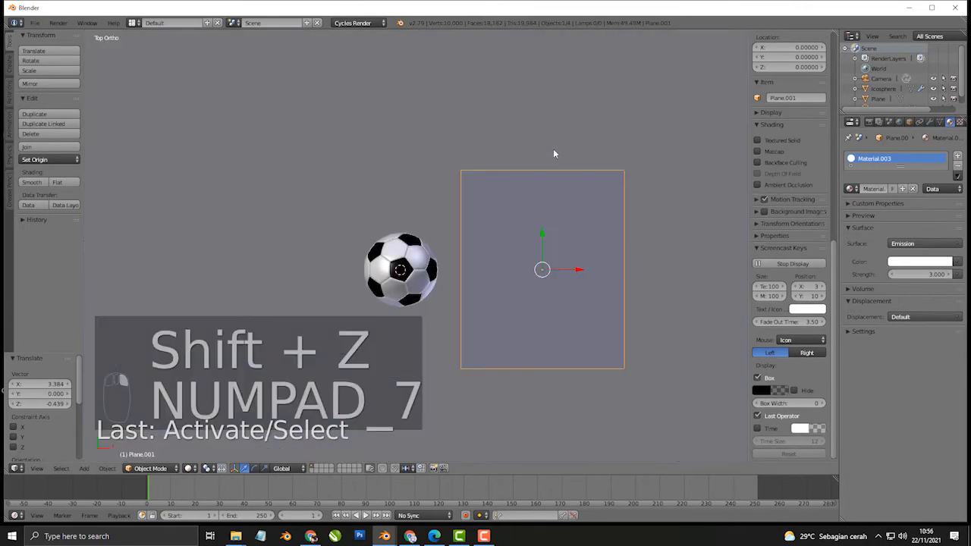
{"action": "scroll", "coordinate": [553, 148], "scroll_direction": "down", "scroll_amount": 2}
{"action": "key", "text": "shift+d"}
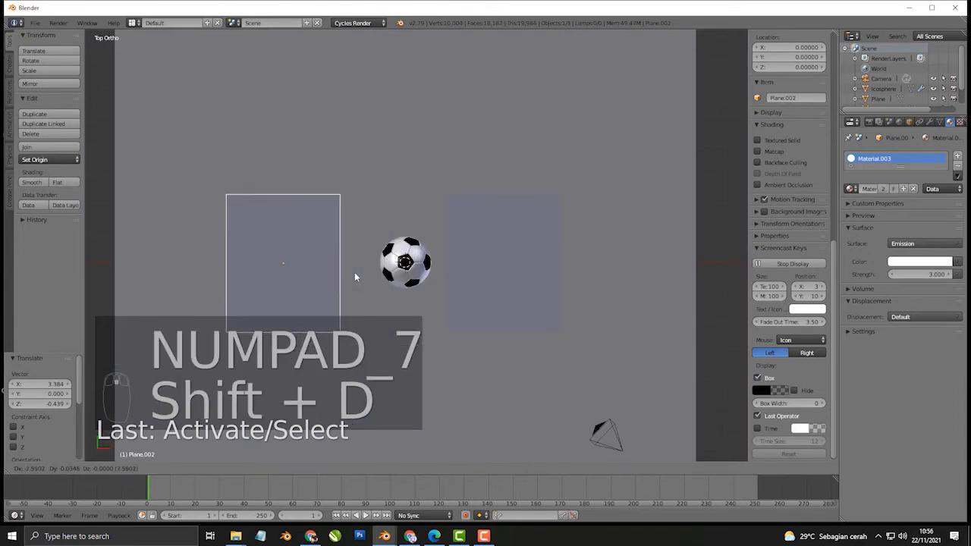
{"action": "left_click", "coordinate": [369, 342]}
{"action": "key", "text": "r"}
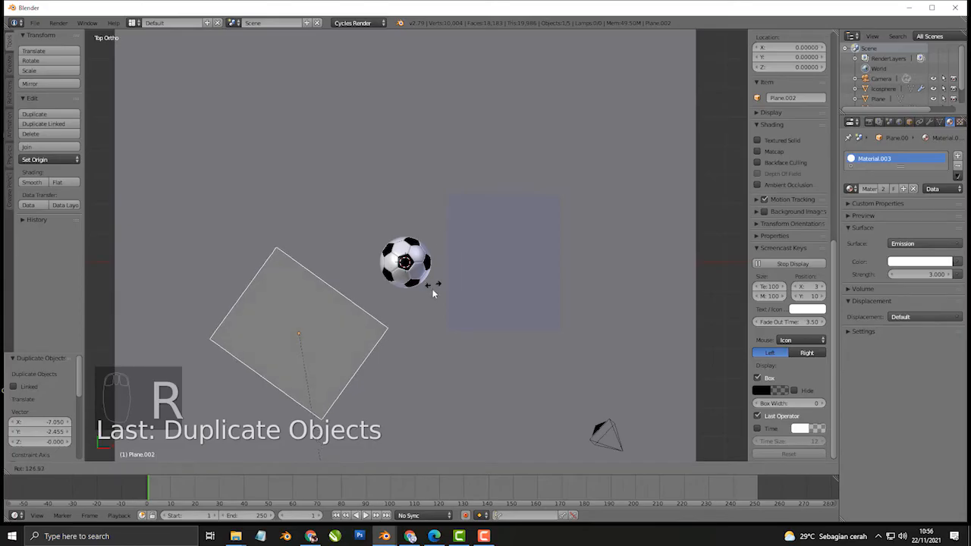
{"action": "left_click", "coordinate": [308, 375]}
Step: Examine the ball's lighting from the two light planes in rendered shading, from several angles and distances
{"action": "key", "text": "shift+z"}
{"action": "middle_click_drag", "start_coordinate": [308, 374], "coordinate": [316, 204]}
{"action": "scroll", "coordinate": [316, 204], "scroll_direction": "up", "scroll_amount": 6}
{"action": "middle_click_drag", "start_coordinate": [428, 330], "coordinate": [466, 258]}
{"action": "scroll", "coordinate": [427, 296], "scroll_direction": "up", "scroll_amount": 2}
{"action": "scroll", "coordinate": [411, 259], "scroll_direction": "up", "scroll_amount": 1}
{"action": "scroll", "coordinate": [465, 250], "scroll_direction": "down", "scroll_amount": 5}
{"action": "key", "text": "shift+z"}
Step: Raise both light planes together about 1.49 along Z and preview the ball in rendered shading with a perspective view
{"action": "right_click", "coordinate": [424, 127]}
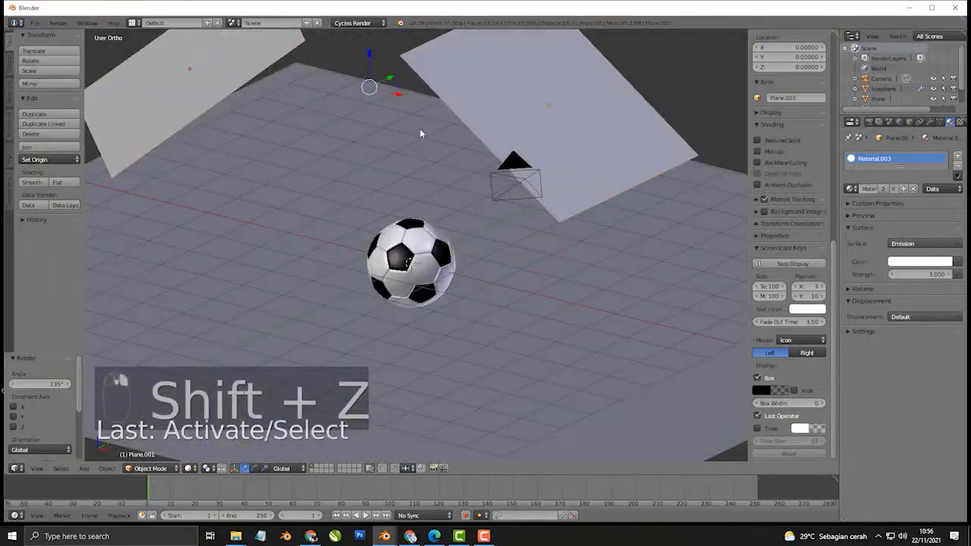
{"action": "left_click_drag", "start_coordinate": [368, 54], "coordinate": [366, 423]}
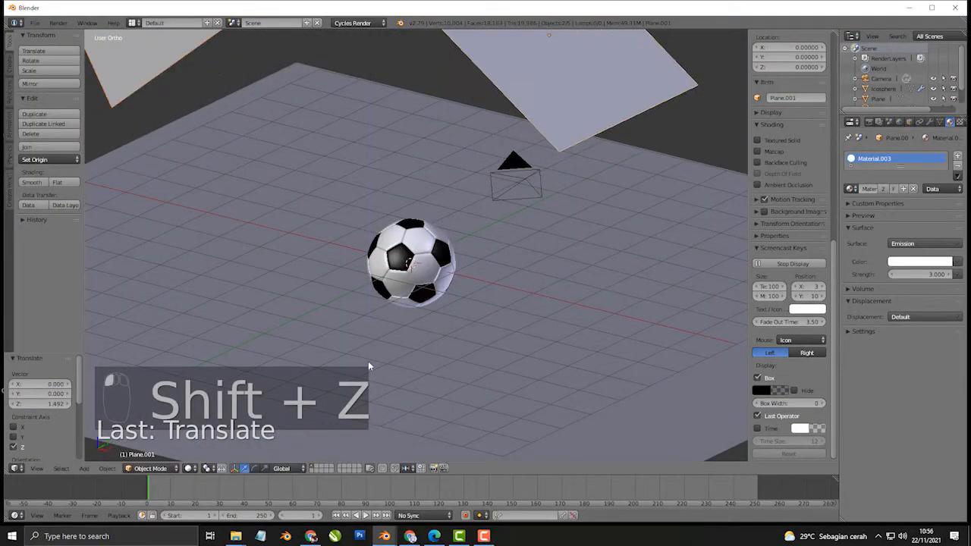
{"action": "scroll", "coordinate": [368, 366], "scroll_direction": "up", "scroll_amount": 4}
{"action": "middle_click_drag", "start_coordinate": [396, 314], "coordinate": [379, 307]}
{"action": "key", "text": "shift+z"}
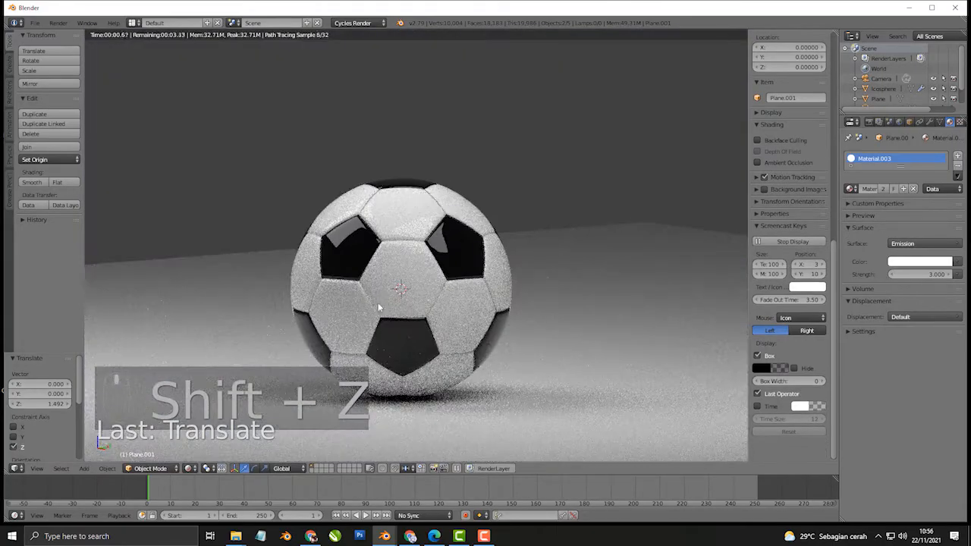
{"action": "key", "text": "KP_2"}
{"action": "key", "text": "KP_5"}
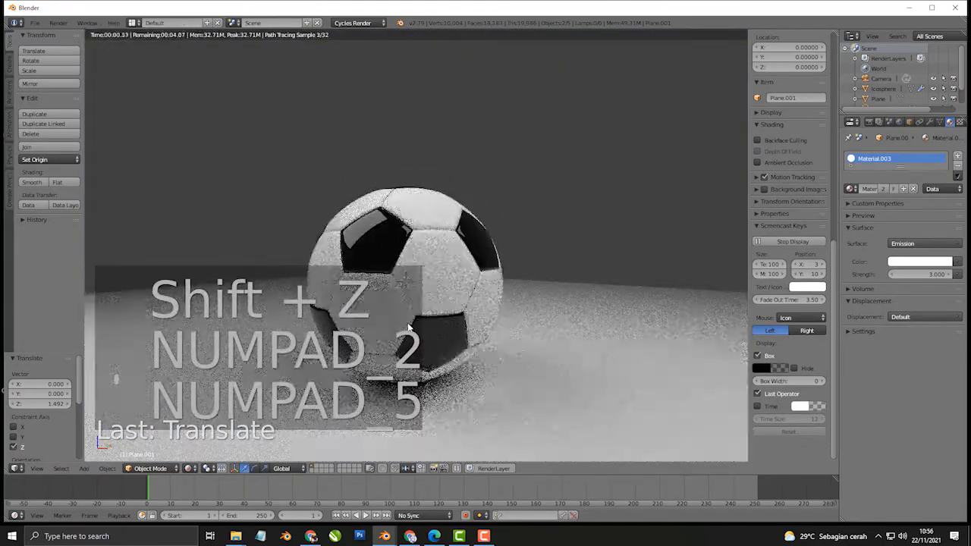
Step: Enable nodes for the world with a black Background colour and scale the floor plane up by 10
{"action": "right_click", "coordinate": [596, 322]}
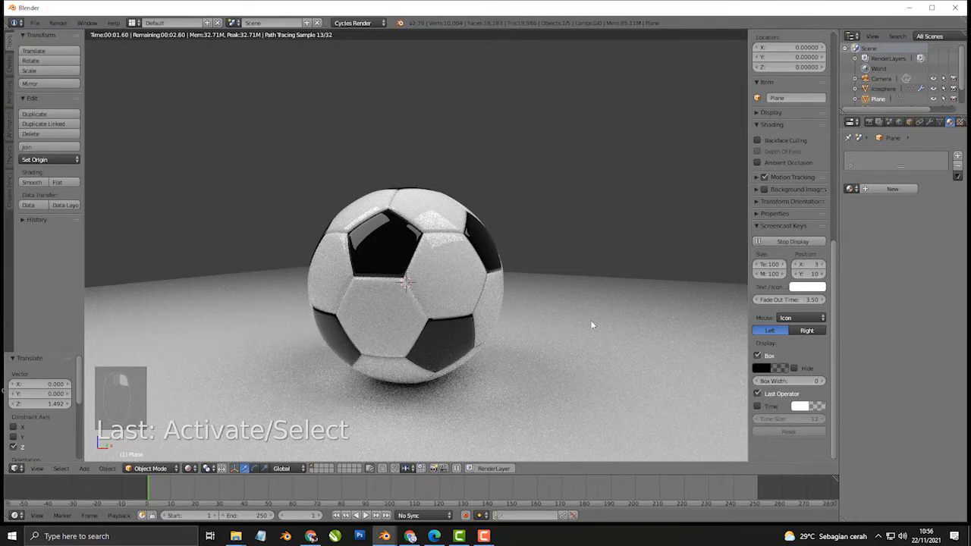
{"action": "left_click", "coordinate": [899, 121]}
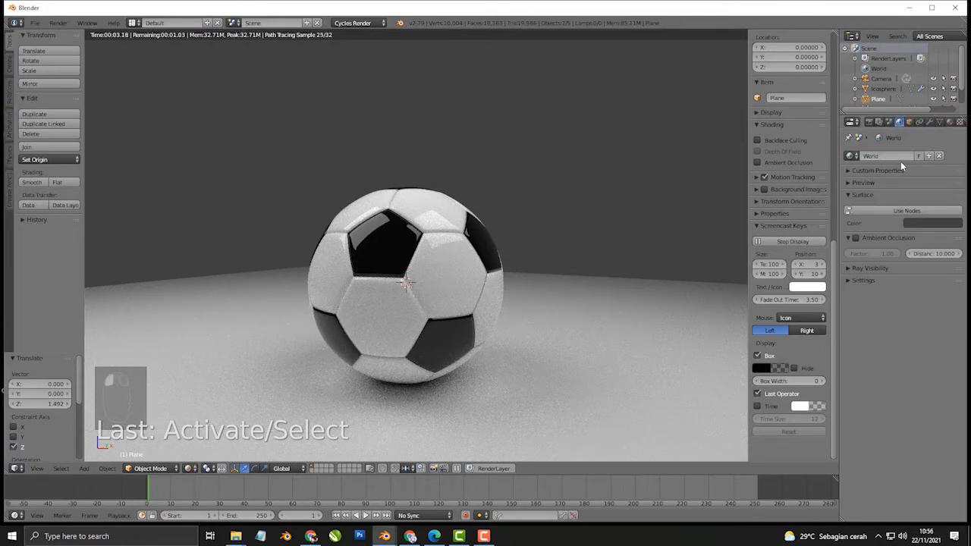
{"action": "left_click", "coordinate": [906, 213]}
{"action": "left_click", "coordinate": [929, 229]}
{"action": "left_click_drag", "start_coordinate": [945, 140], "coordinate": [944, 165]}
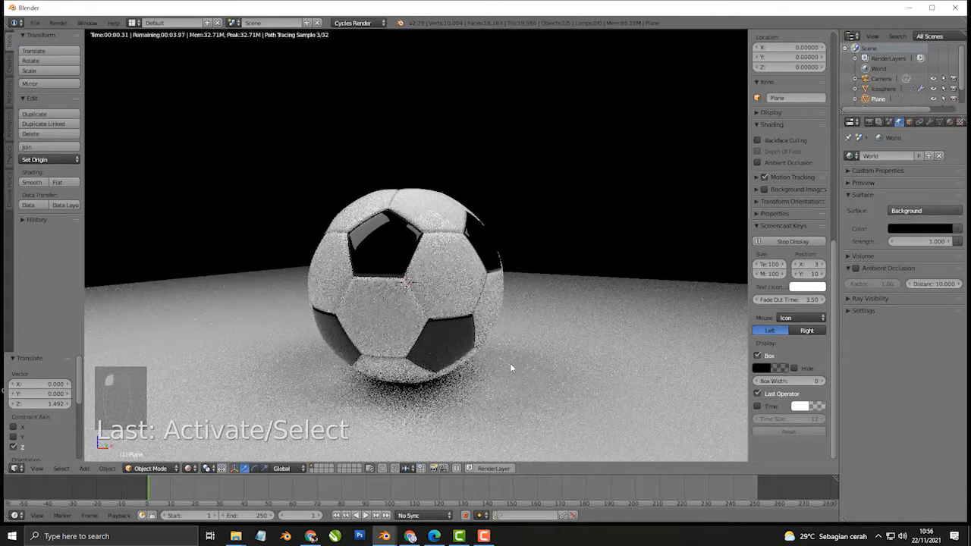
{"action": "type", "text": "s10"}
{"action": "key", "text": "Return"}
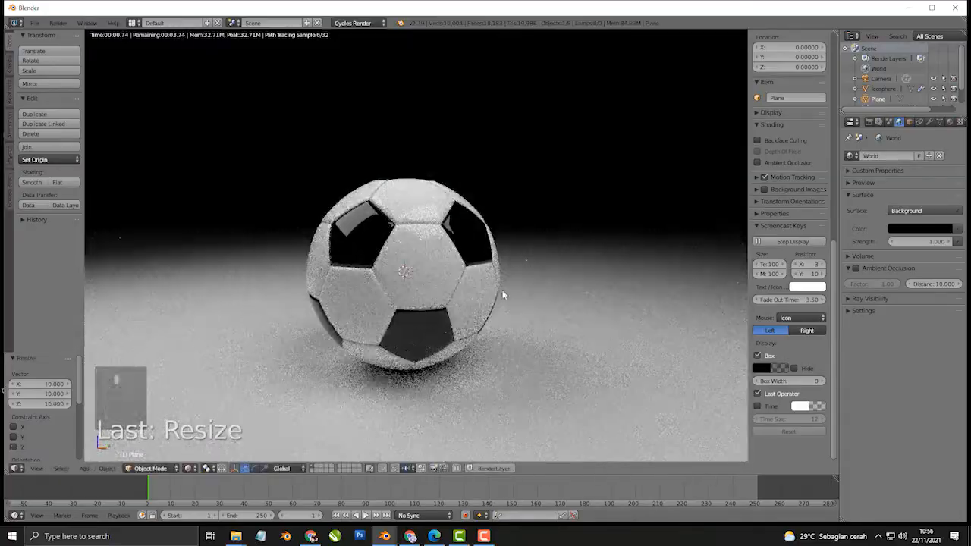
Step: Align the camera to the current view of the ball
{"action": "key", "text": "ctrl+alt+KP_0"}
{"action": "key", "text": "n"}
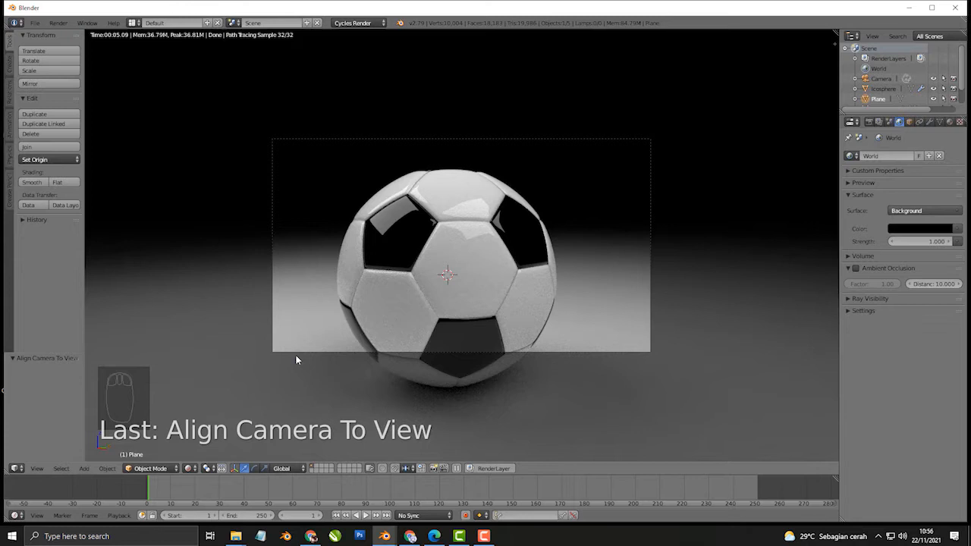
{"action": "key", "text": "n"}
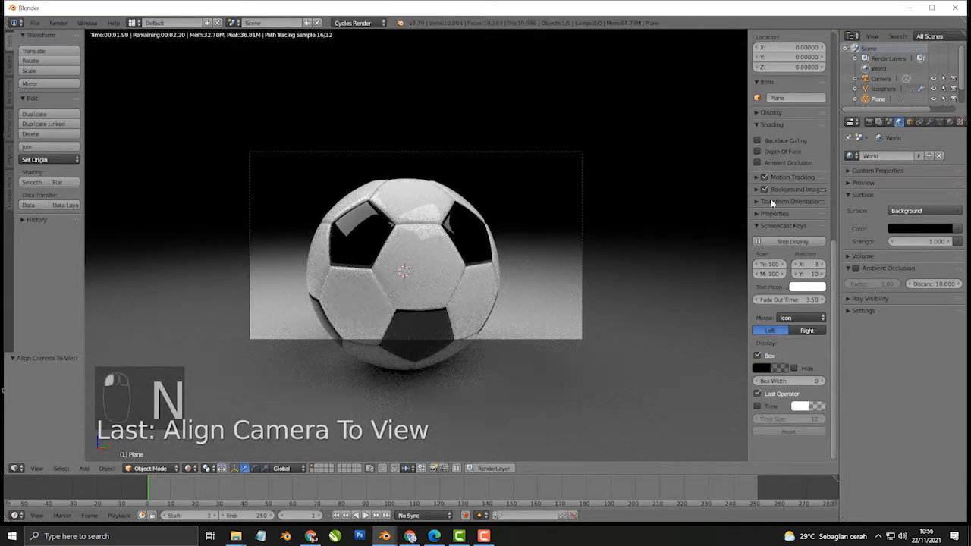
Step: Lock the camera to the view, reframe it so the whole ball fits inside the frame, and render the image
{"action": "scroll", "coordinate": [764, 186], "scroll_direction": "up", "scroll_amount": 6}
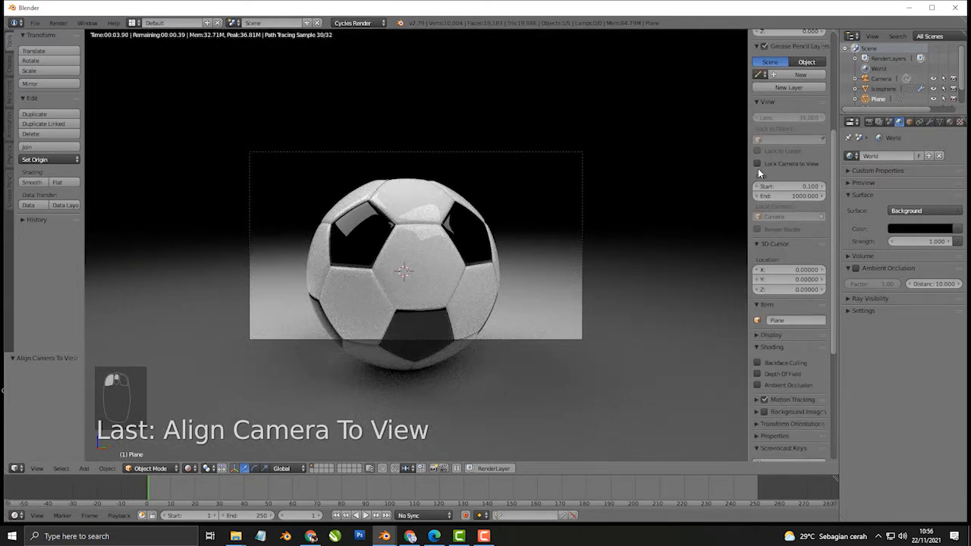
{"action": "left_click", "coordinate": [757, 163]}
{"action": "scroll", "coordinate": [522, 287], "scroll_direction": "down", "scroll_amount": 3}
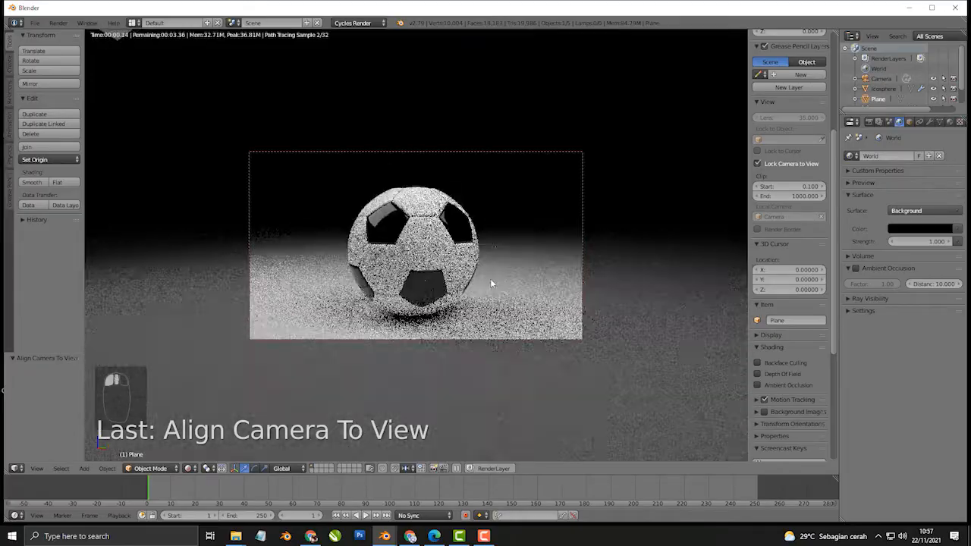
{"action": "scroll", "coordinate": [491, 279], "scroll_direction": "up", "scroll_amount": 1}
{"action": "scroll", "coordinate": [489, 279], "scroll_direction": "down", "scroll_amount": 1}
{"action": "middle_click_drag", "start_coordinate": [489, 279], "coordinate": [488, 267]}
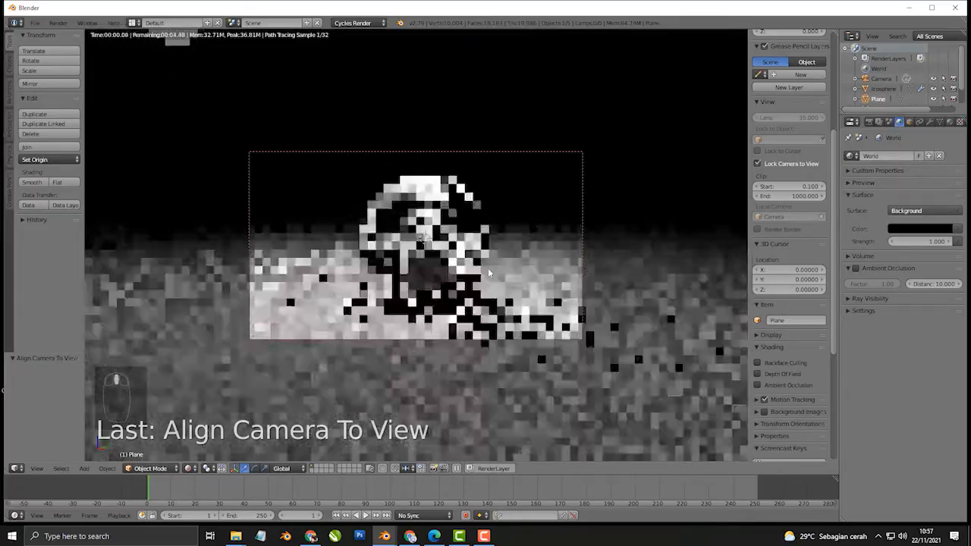
{"action": "key", "text": "F12"}
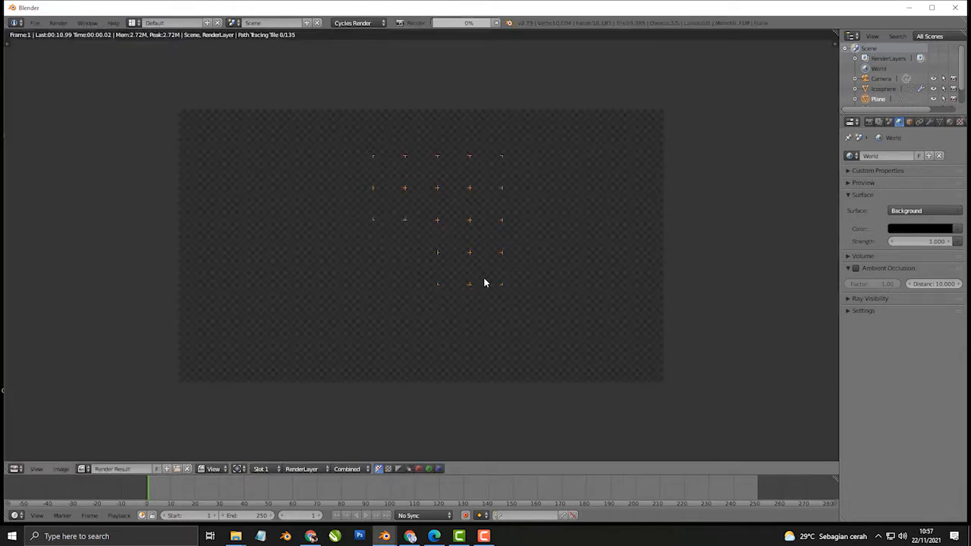